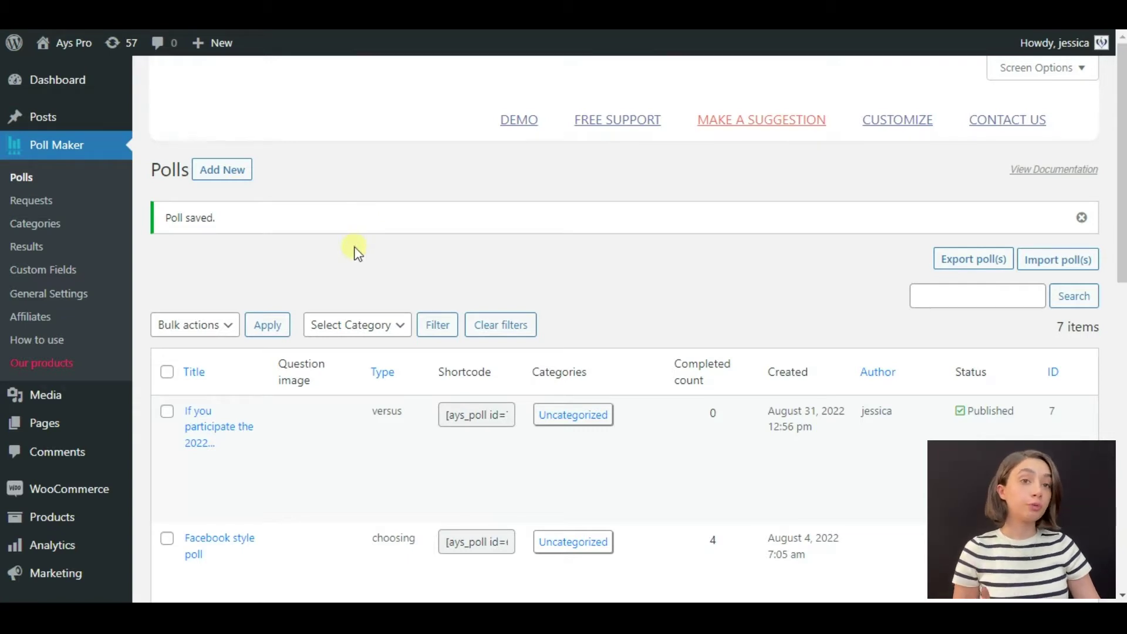
Open the poll 'If you participate the 2022 Marketing Seminar please Vote' for editing
click(215, 436)
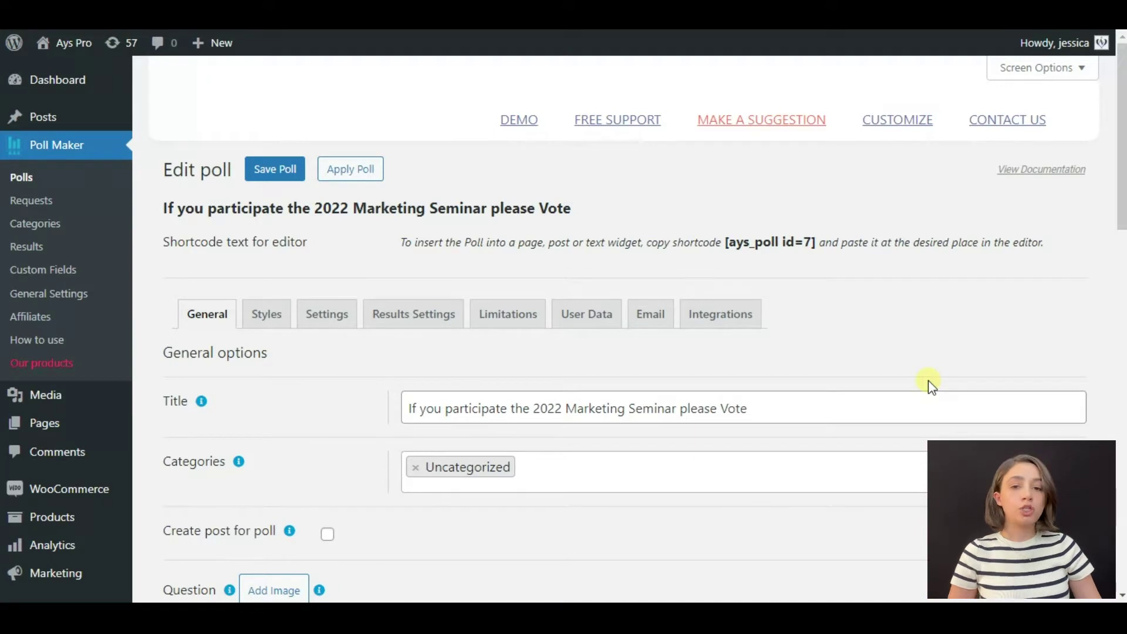
Insert the word 'in' after 'participate' in the poll title
scroll(433, 378, down, 2)
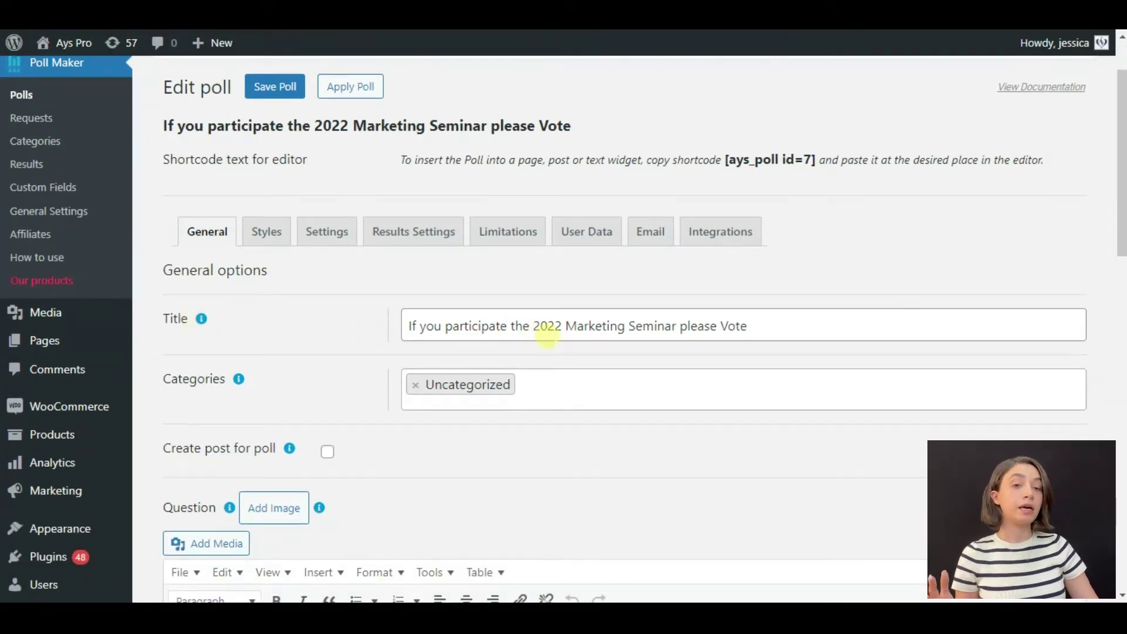
click(507, 332)
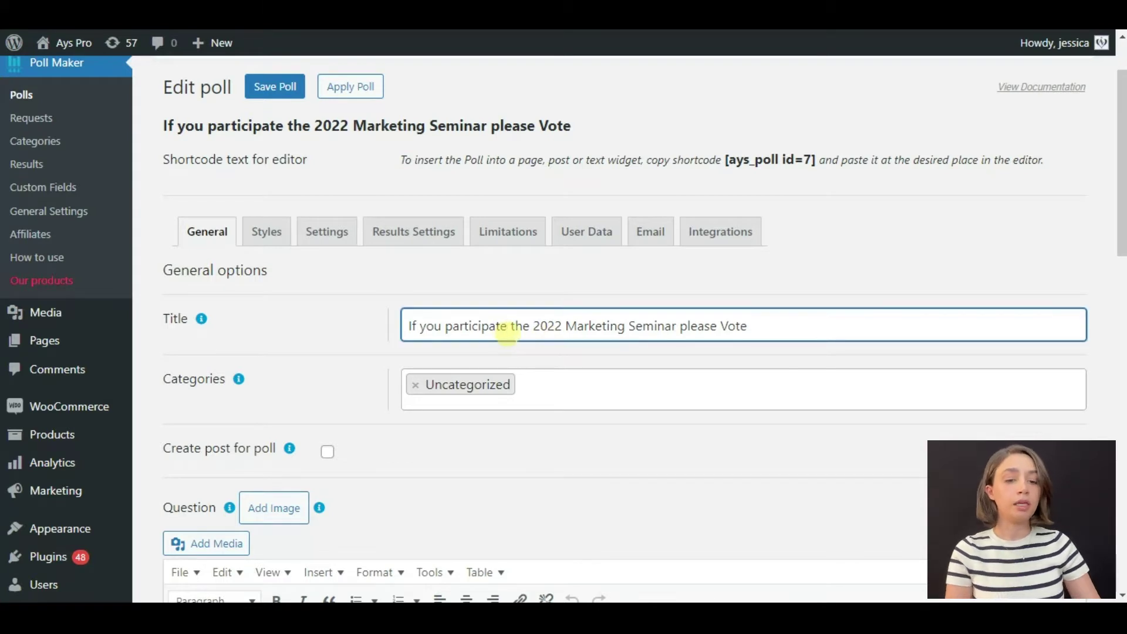
text(in)
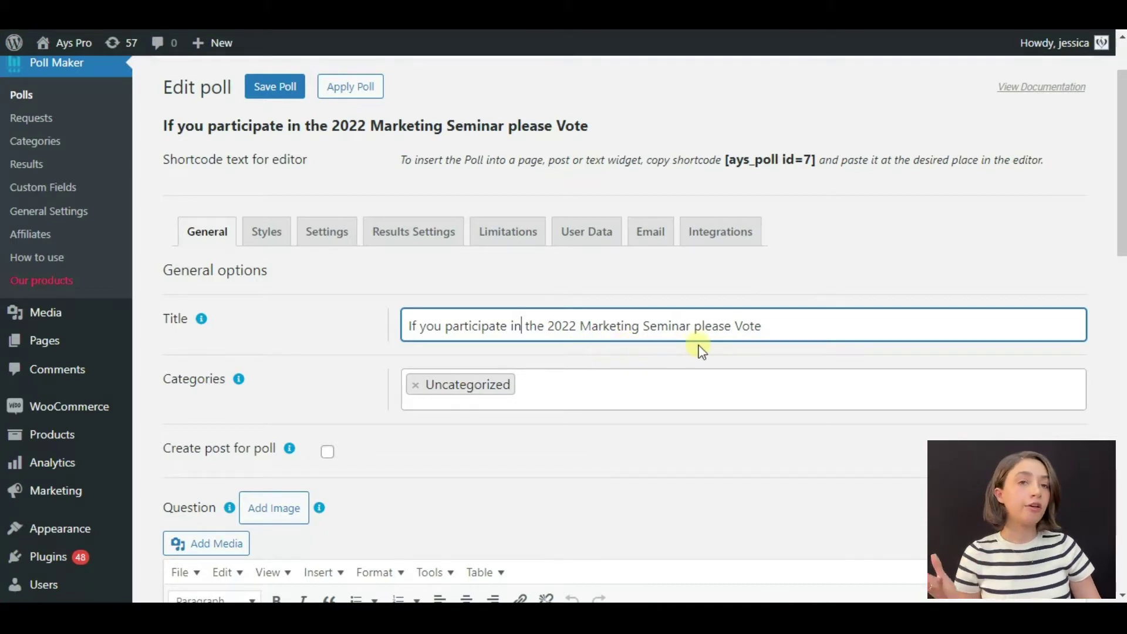
scroll(701, 350, down, 1)
scroll(703, 350, down, 2)
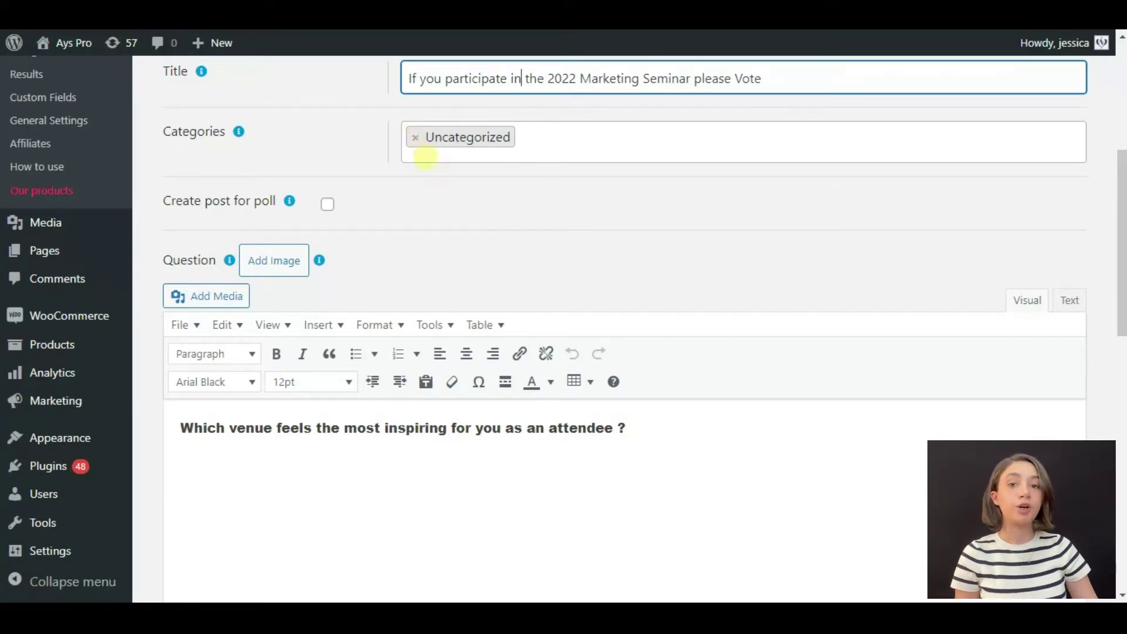
scroll(450, 206, down, 1)
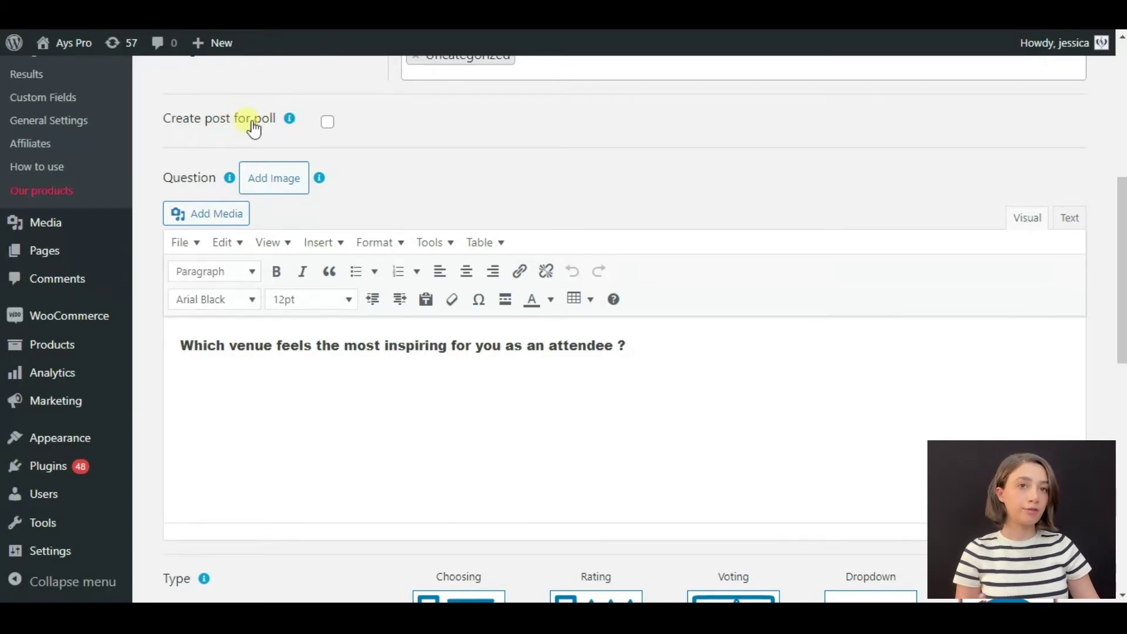
scroll(395, 146, down, 1)
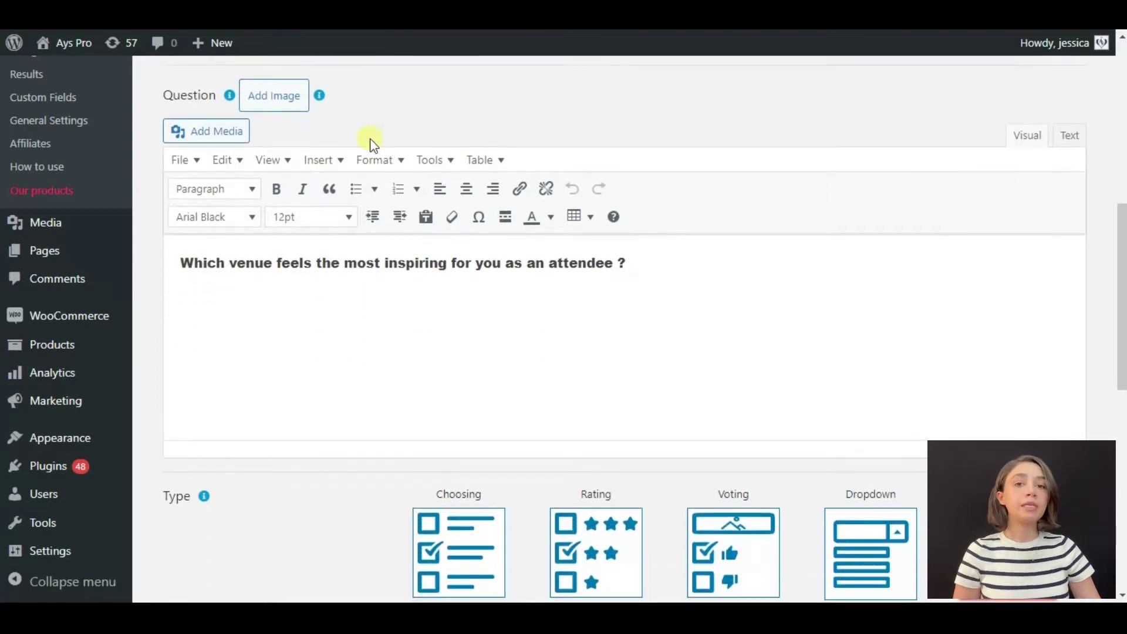
scroll(302, 154, up, 1)
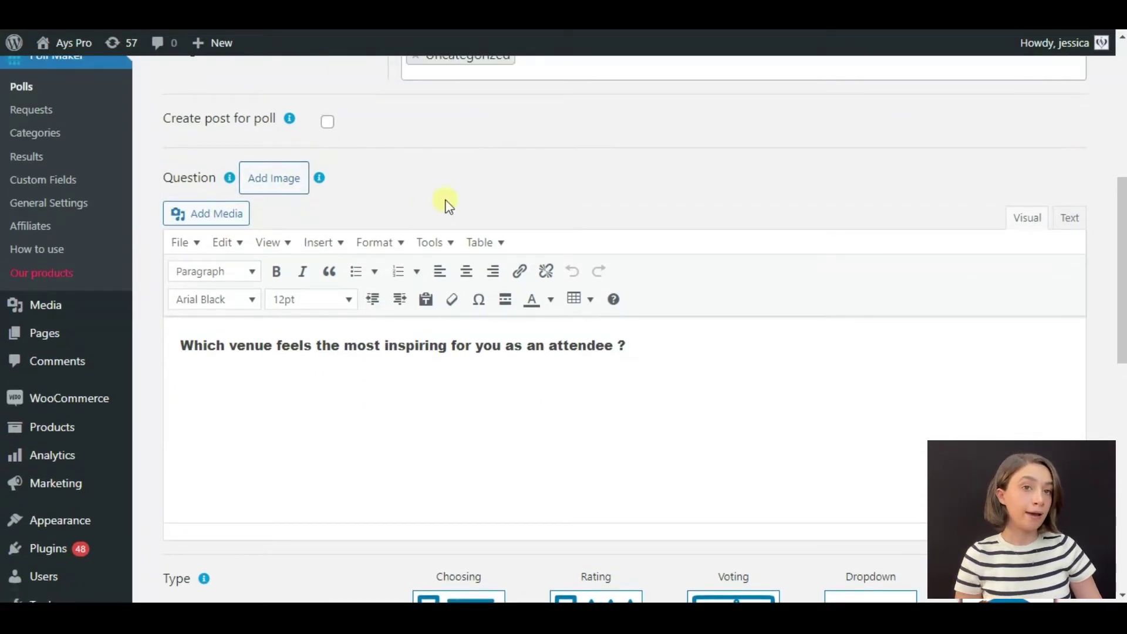
scroll(420, 202, down, 1)
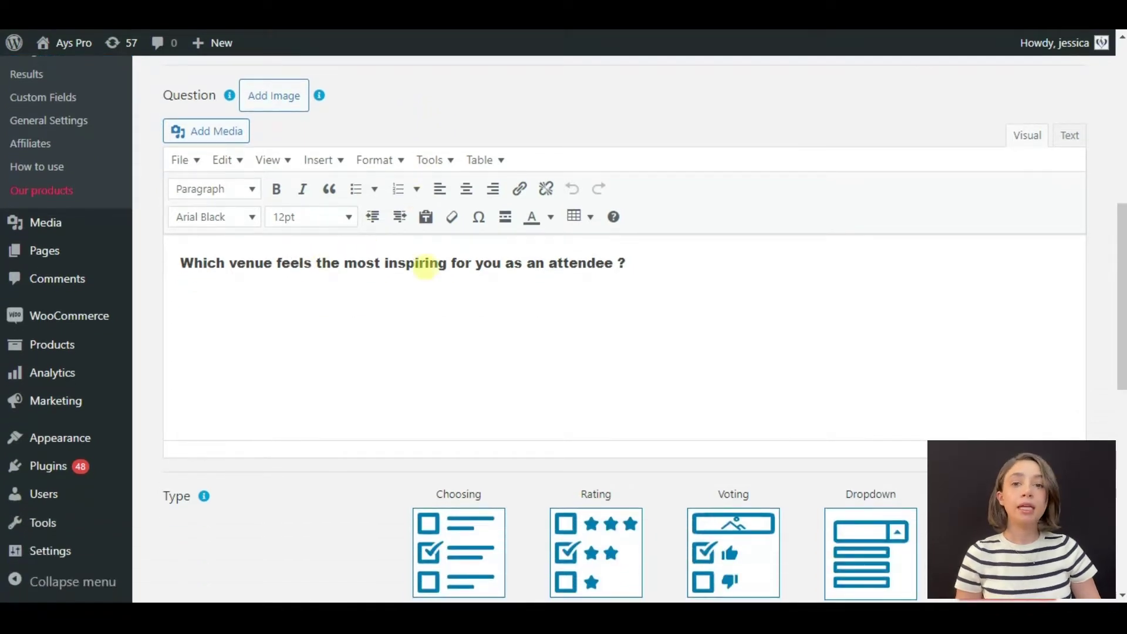
click(672, 267)
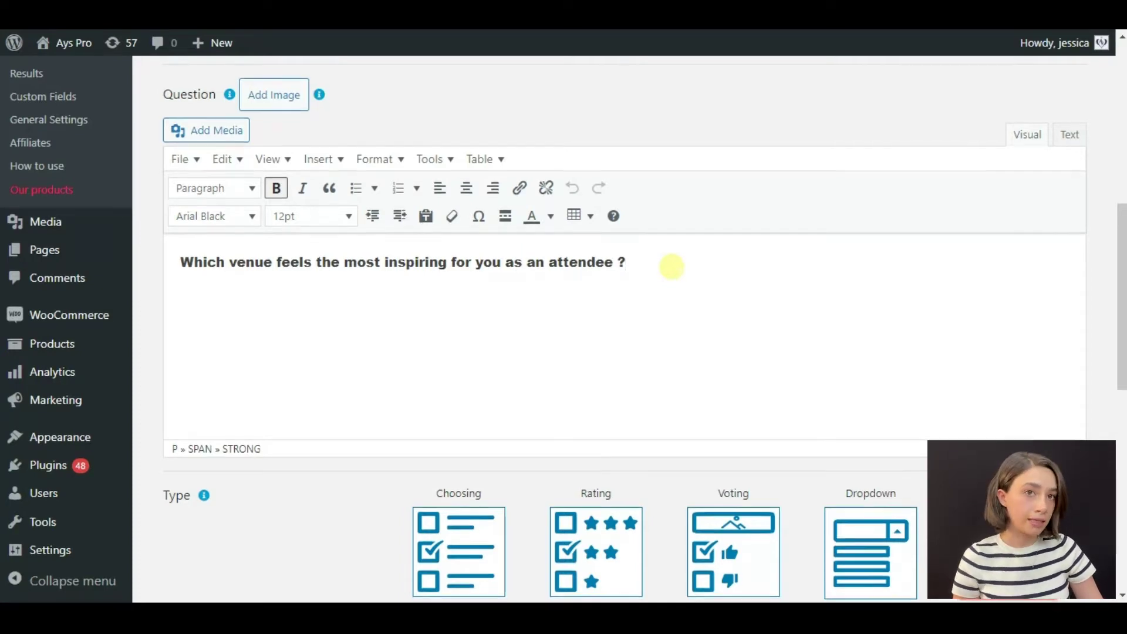
scroll(675, 268, down, 2)
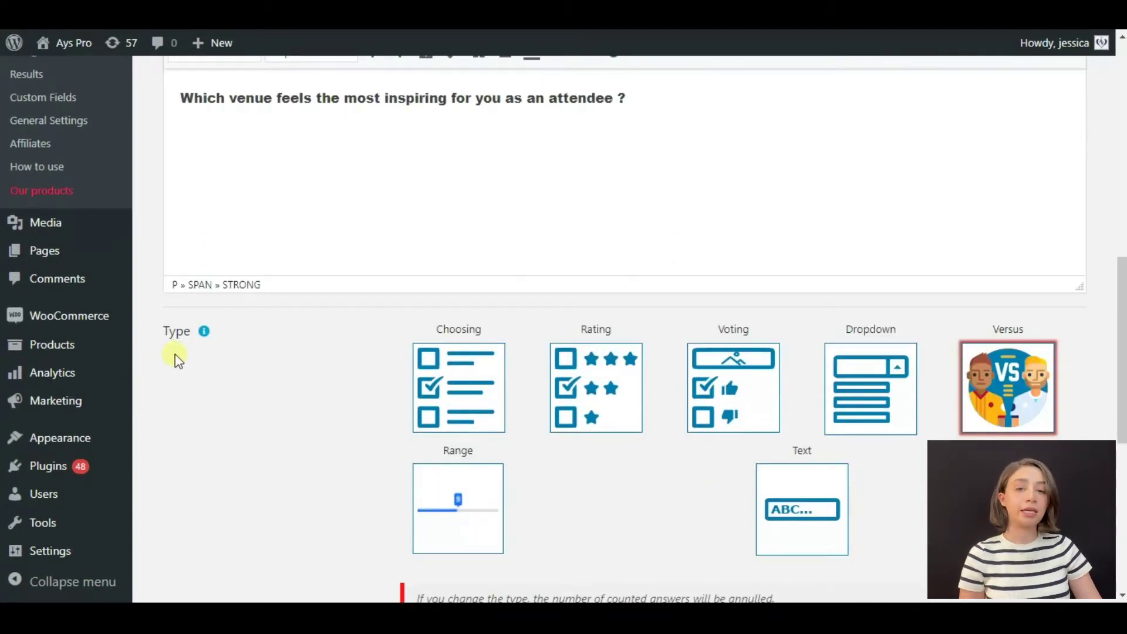
scroll(235, 364, down, 1)
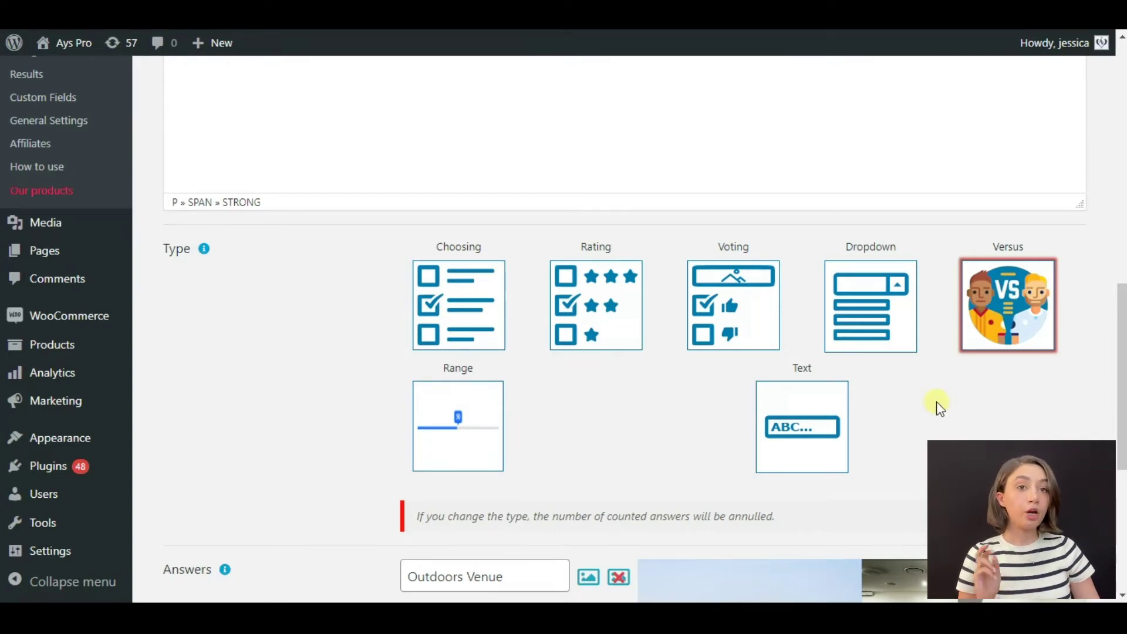
scroll(937, 405, down, 4)
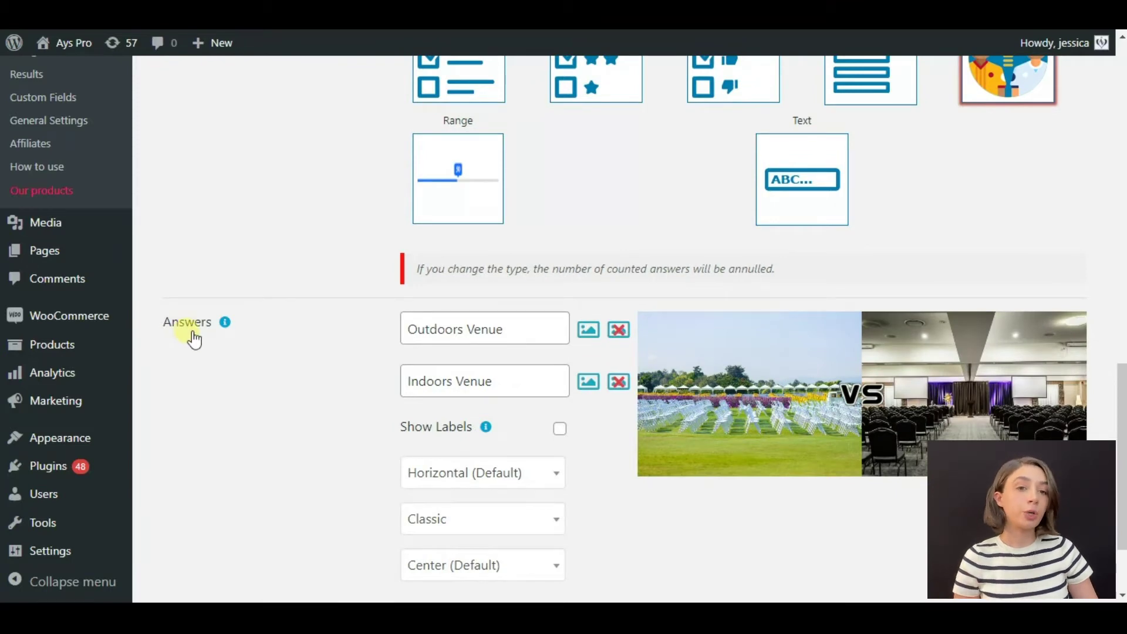
scroll(403, 222, up, 3)
scroll(804, 270, down, 3)
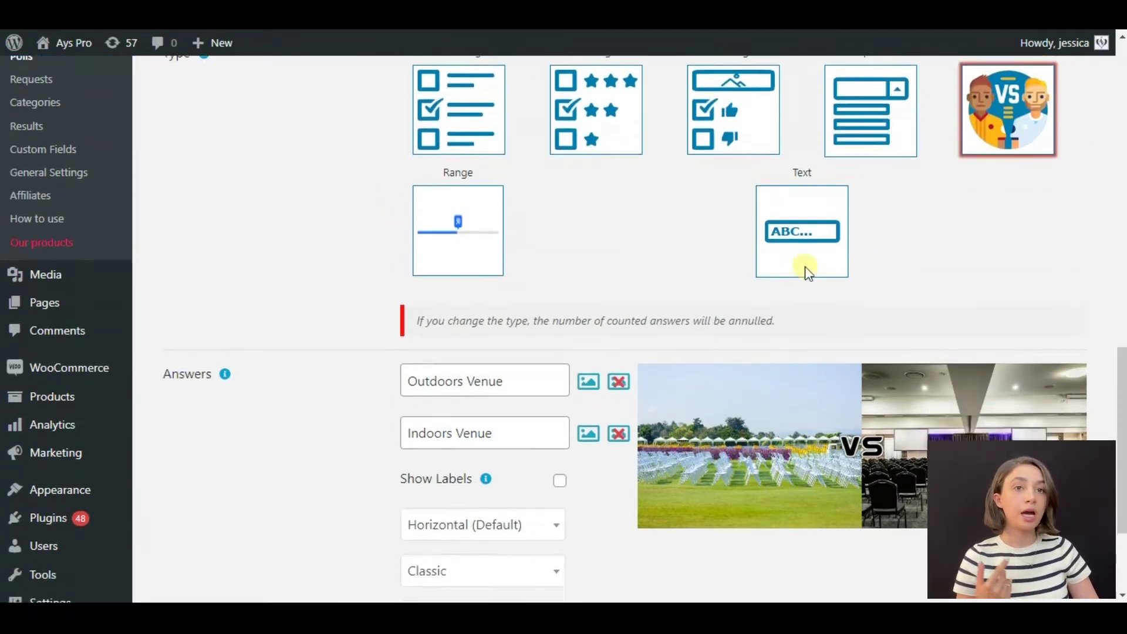
scroll(228, 331, down, 2)
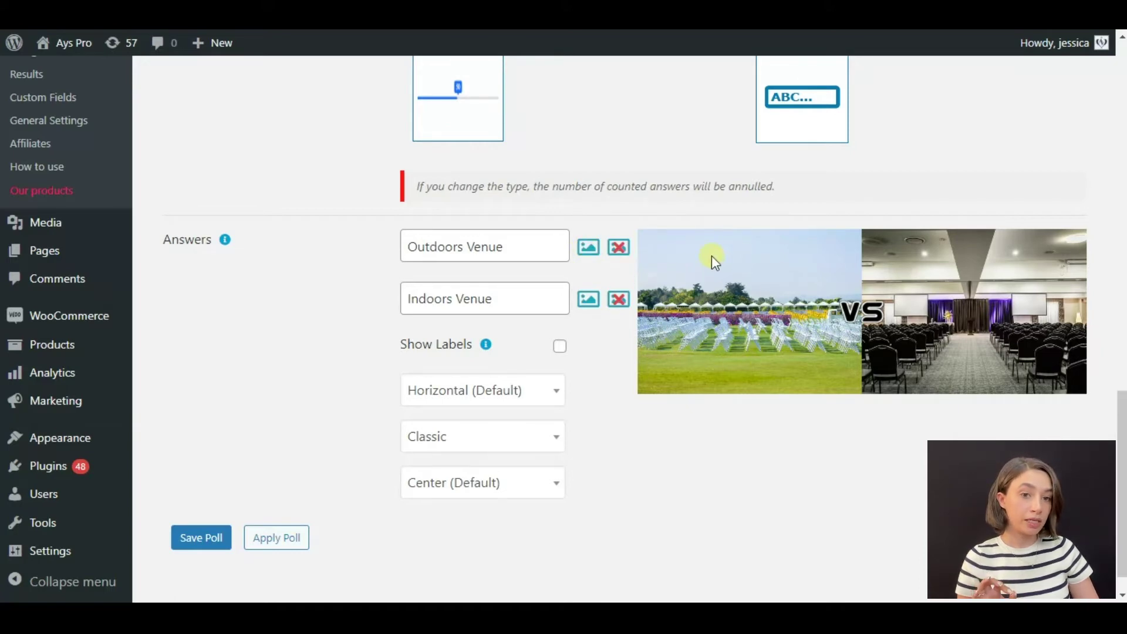
click(498, 299)
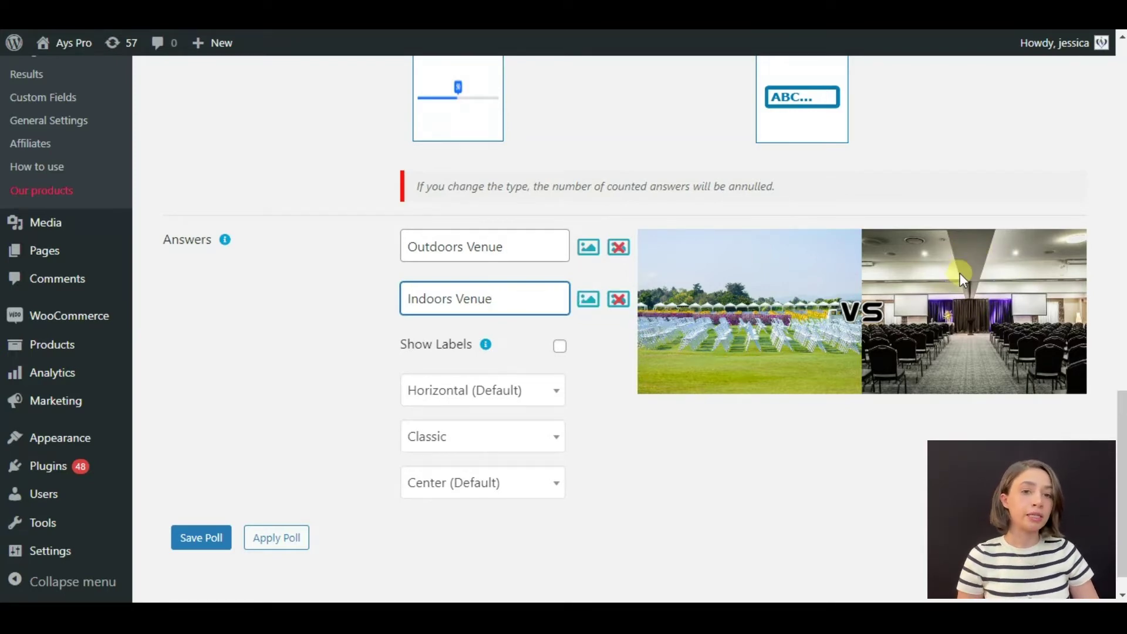
Try a vertical versus direction, then return the answer images to side by side
scroll(645, 399, down, 1)
click(516, 357)
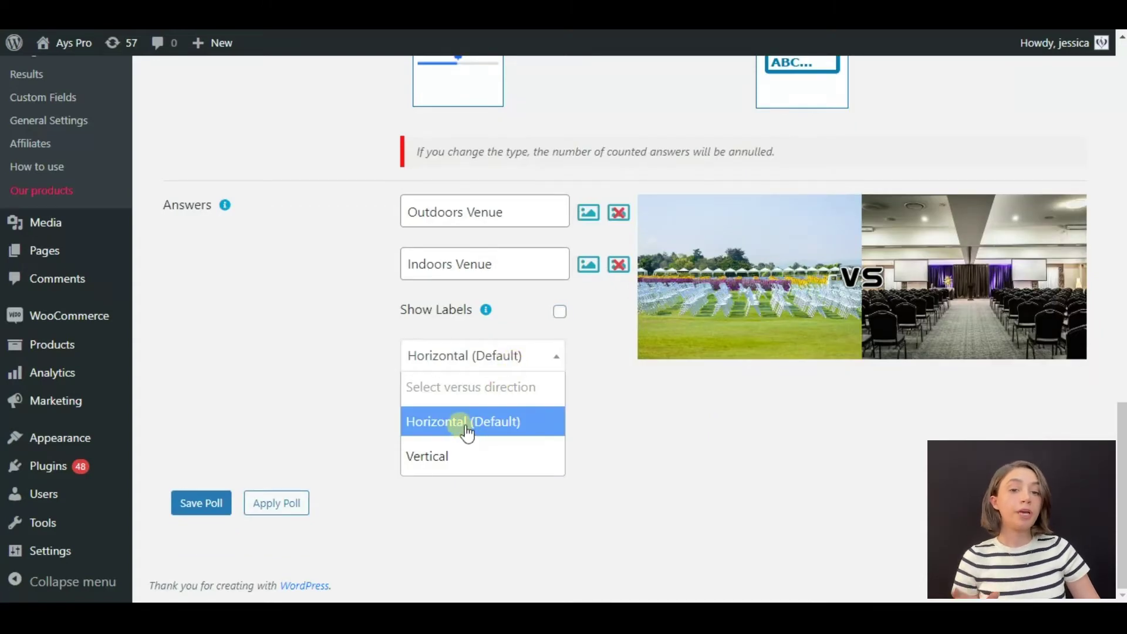
click(464, 457)
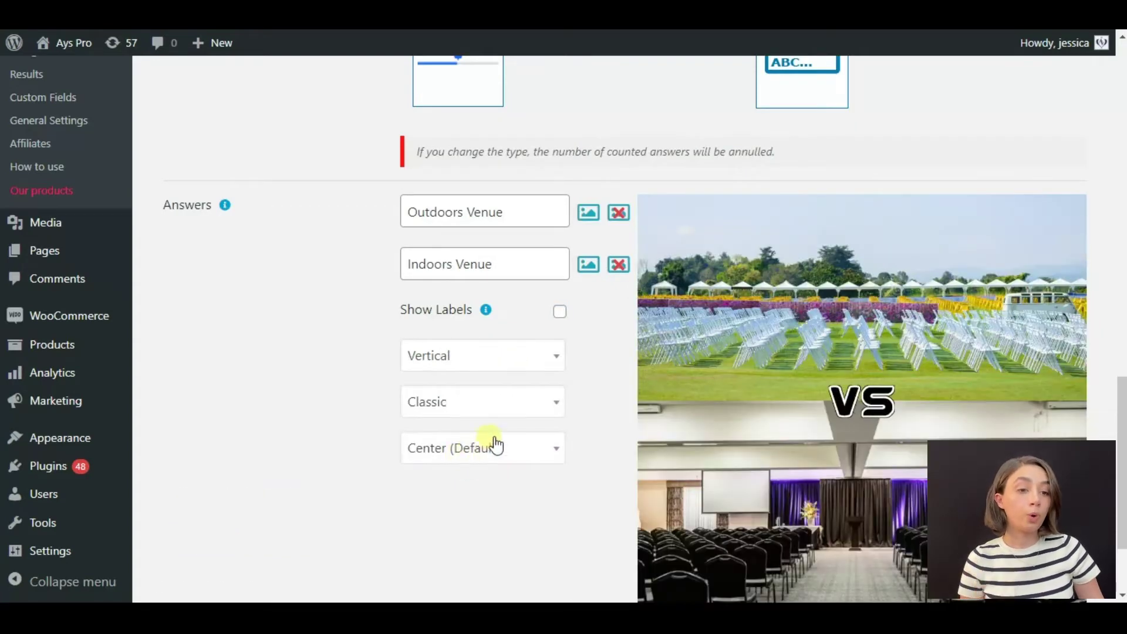
click(477, 365)
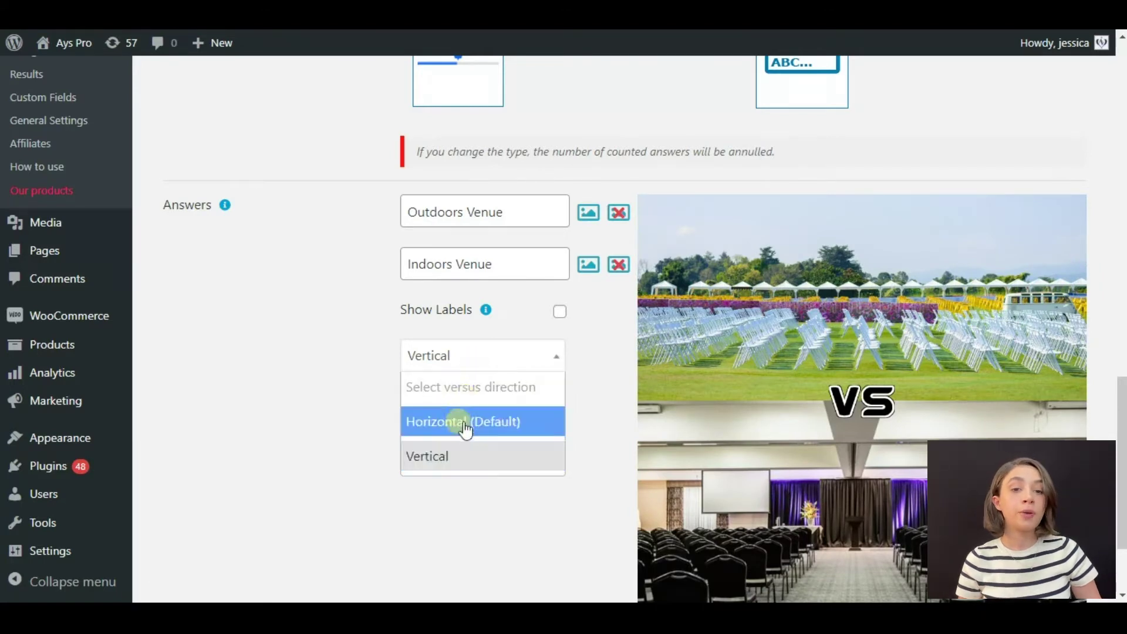
click(461, 423)
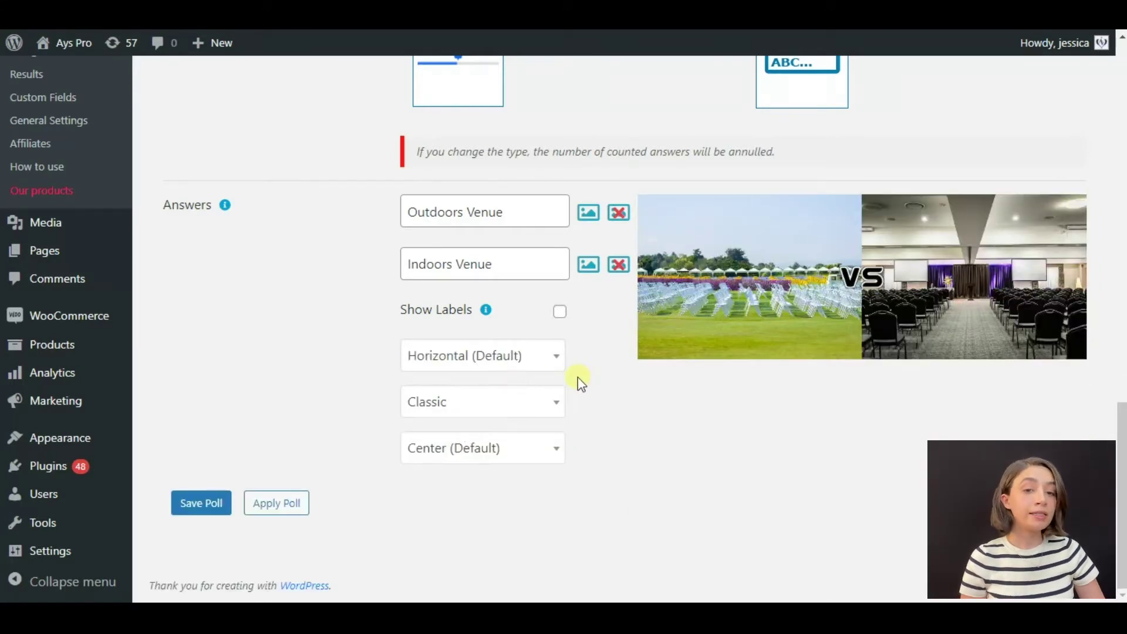
Try the Battle, Times and Default versus icon styles, settling on Classic
click(499, 408)
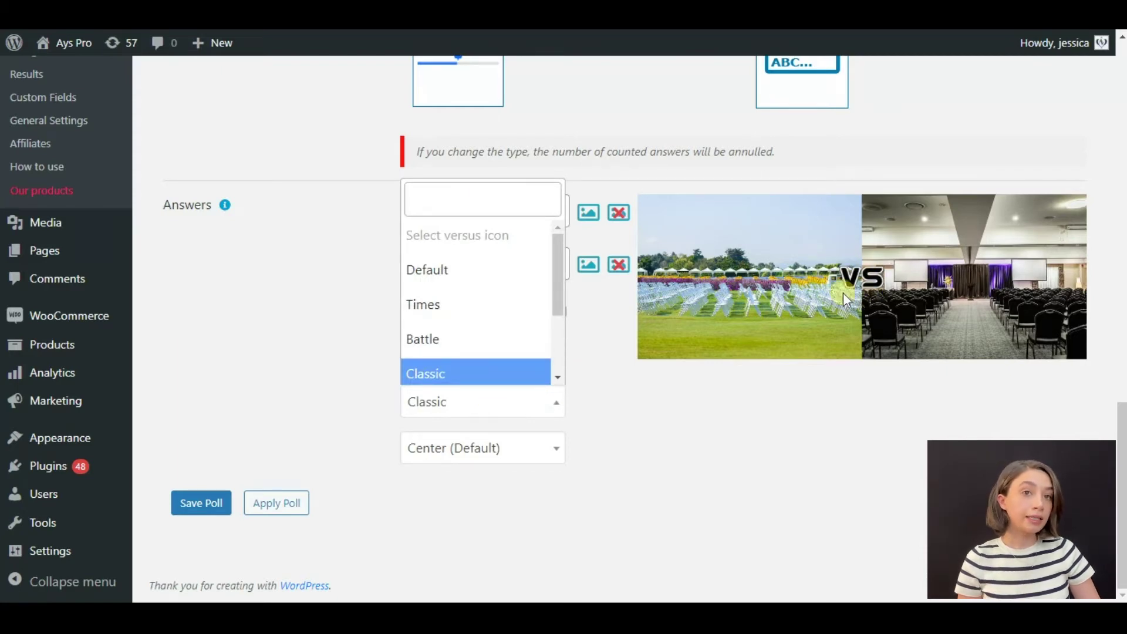
click(487, 305)
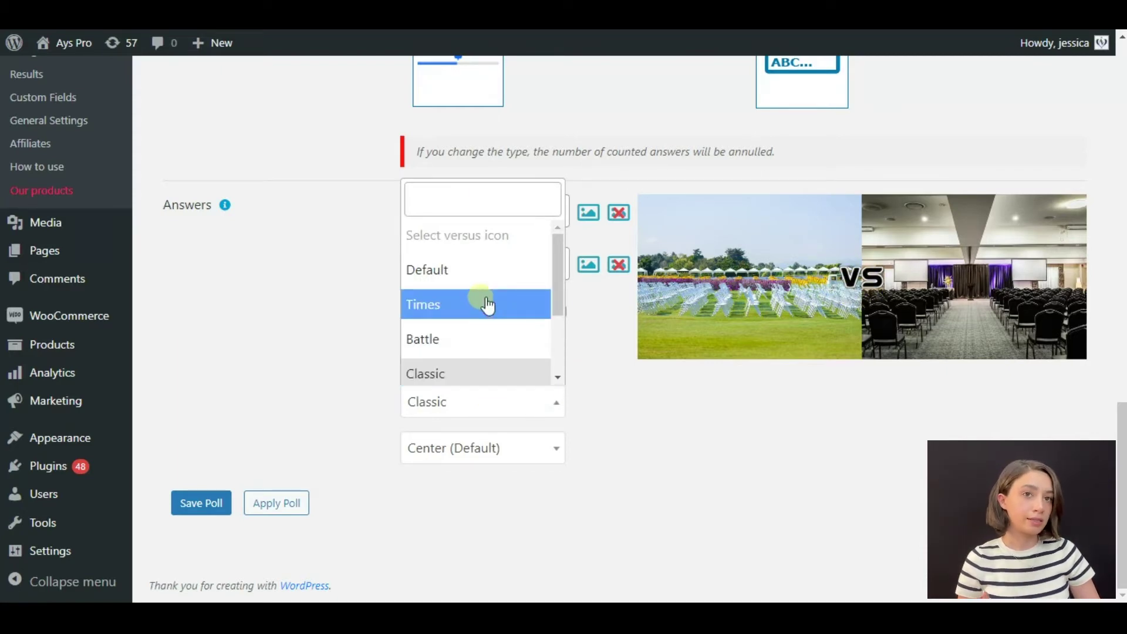
click(463, 339)
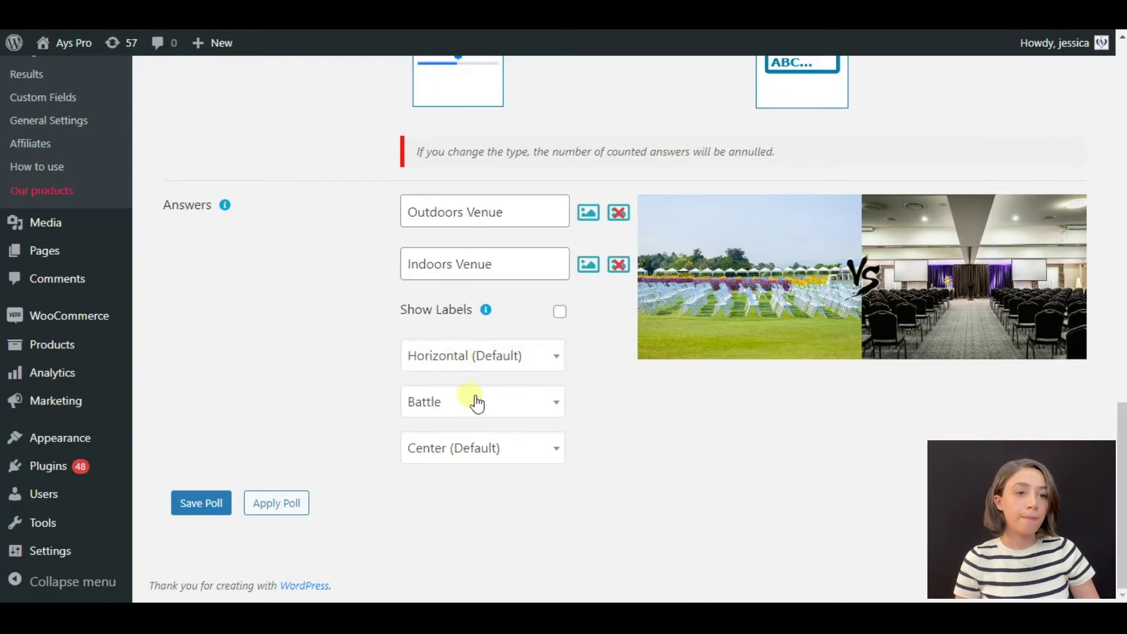
click(521, 425)
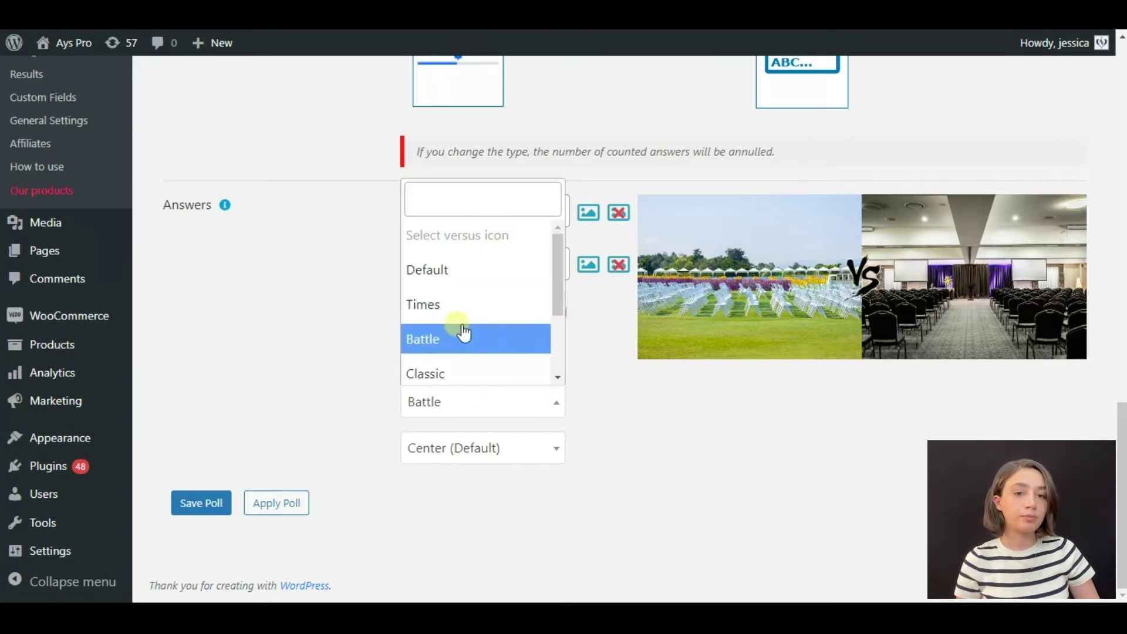
click(464, 310)
click(503, 409)
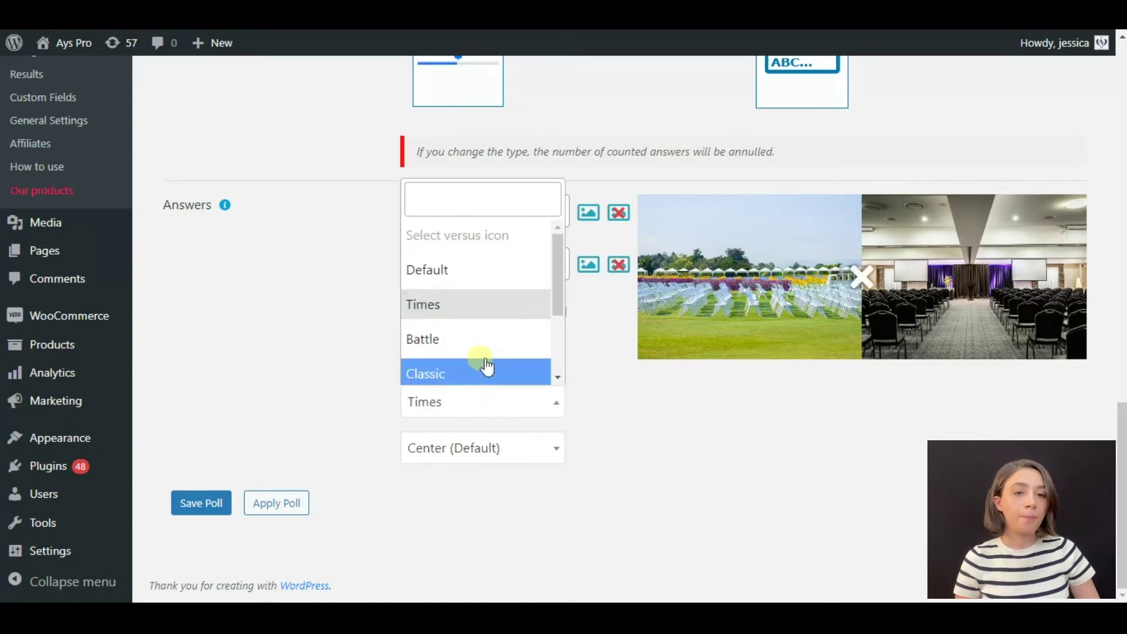
click(458, 272)
click(525, 411)
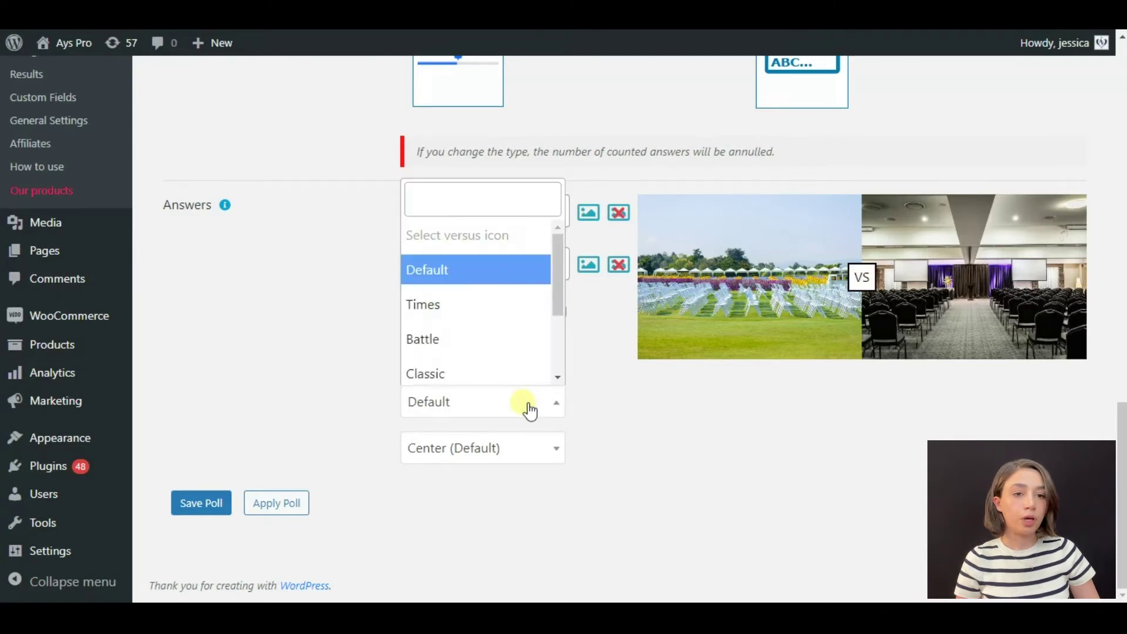
click(462, 367)
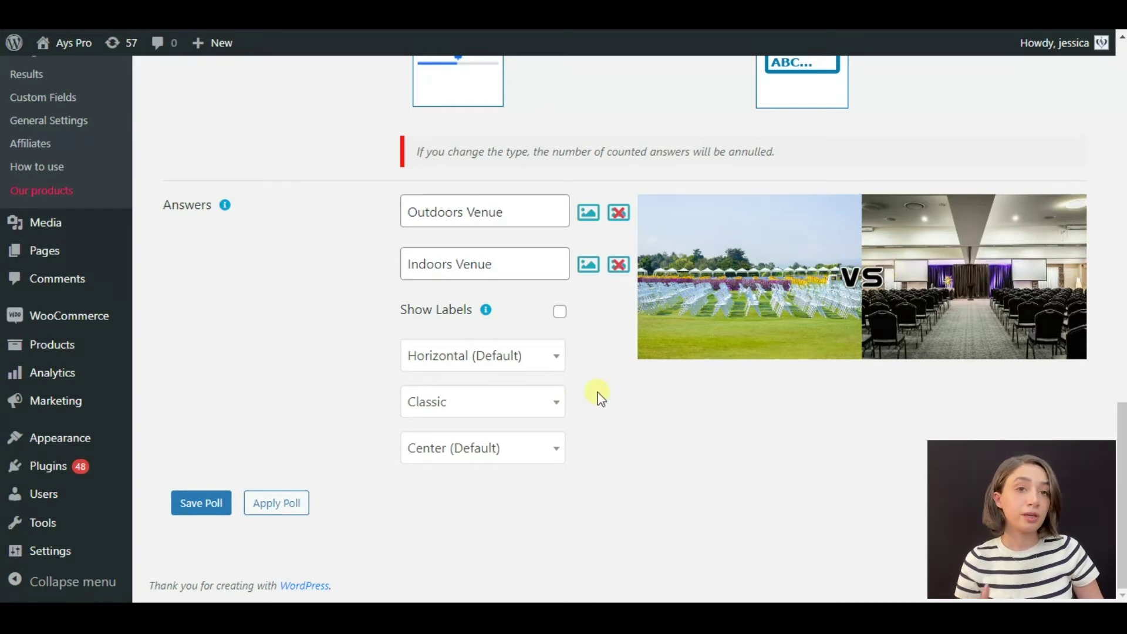
Try the Start and End icon positions, leaving the versus icon at Center
click(493, 456)
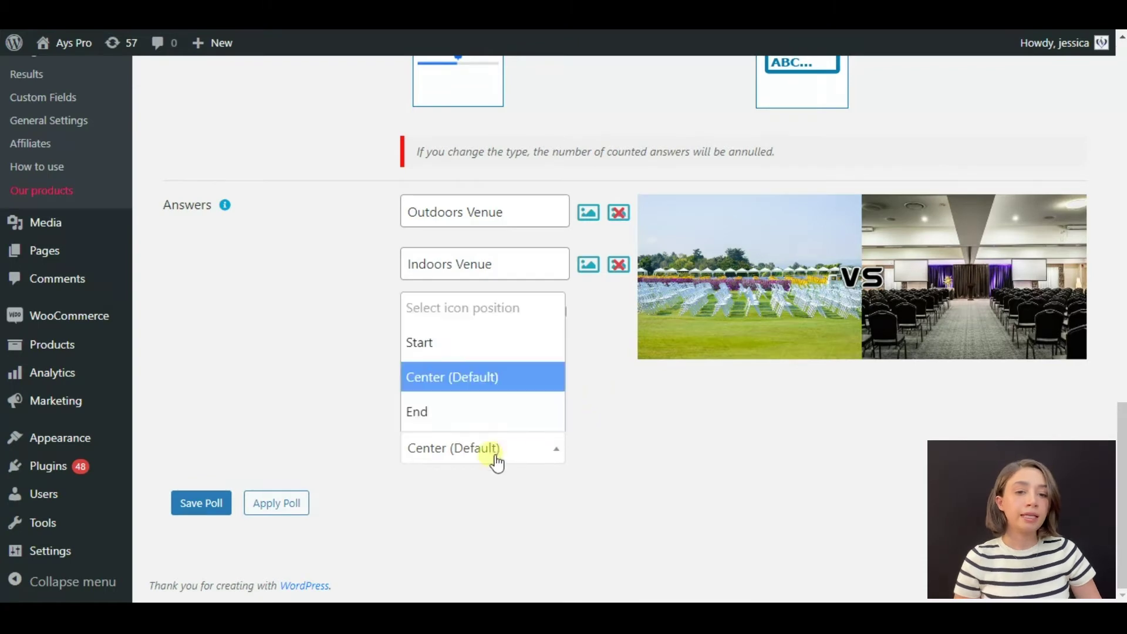
click(449, 351)
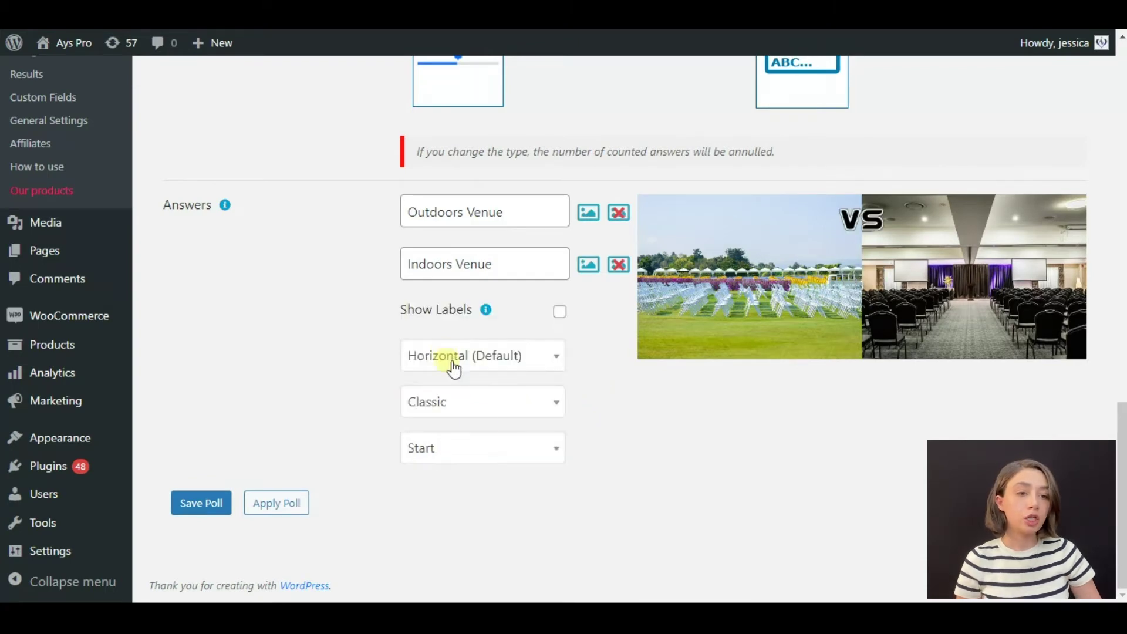
click(521, 456)
click(449, 388)
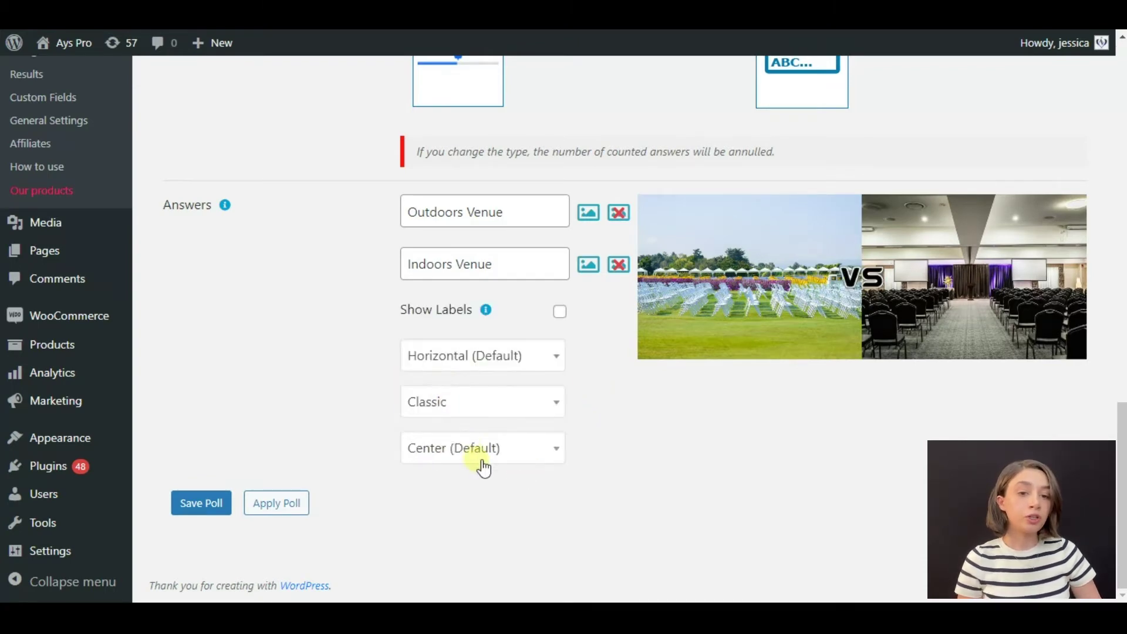
click(480, 458)
click(455, 411)
click(474, 451)
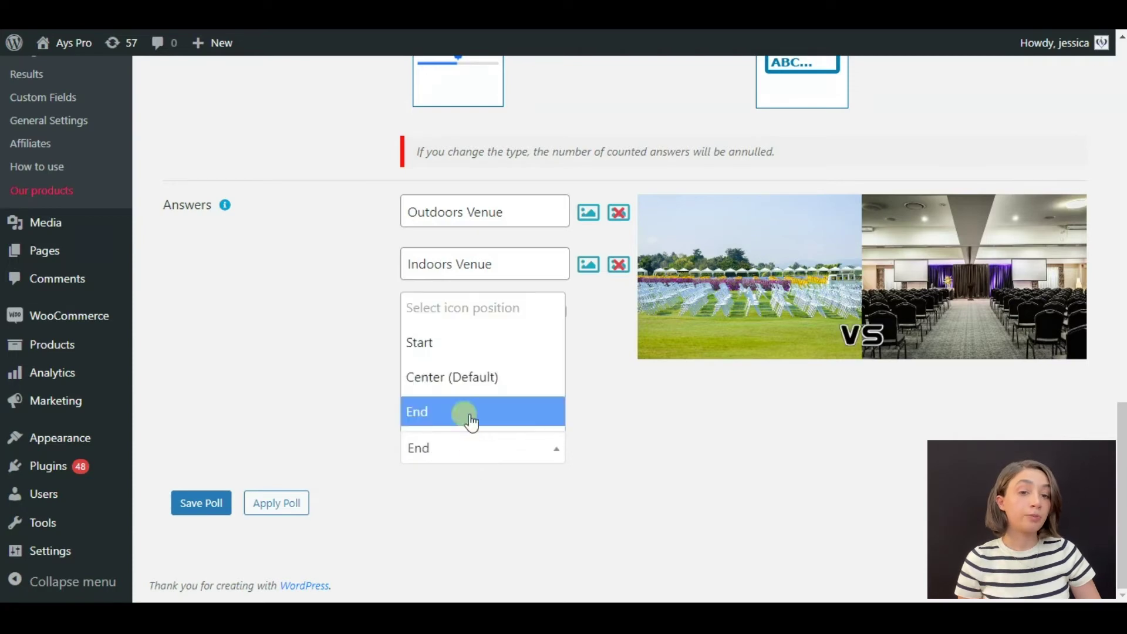
click(460, 381)
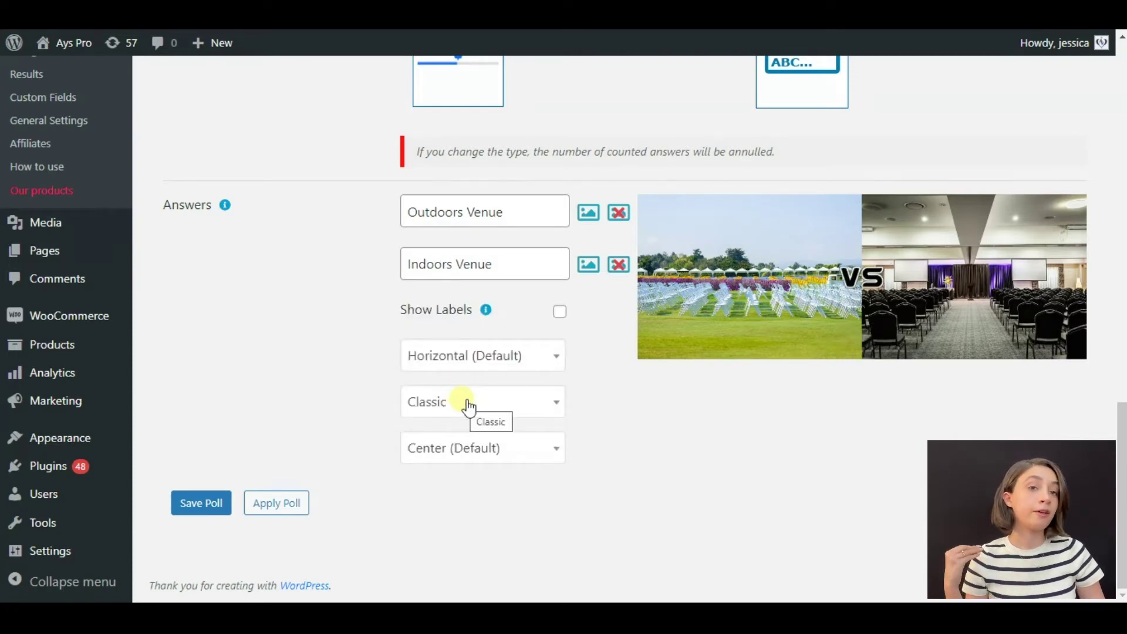
scroll(251, 422, up, 15)
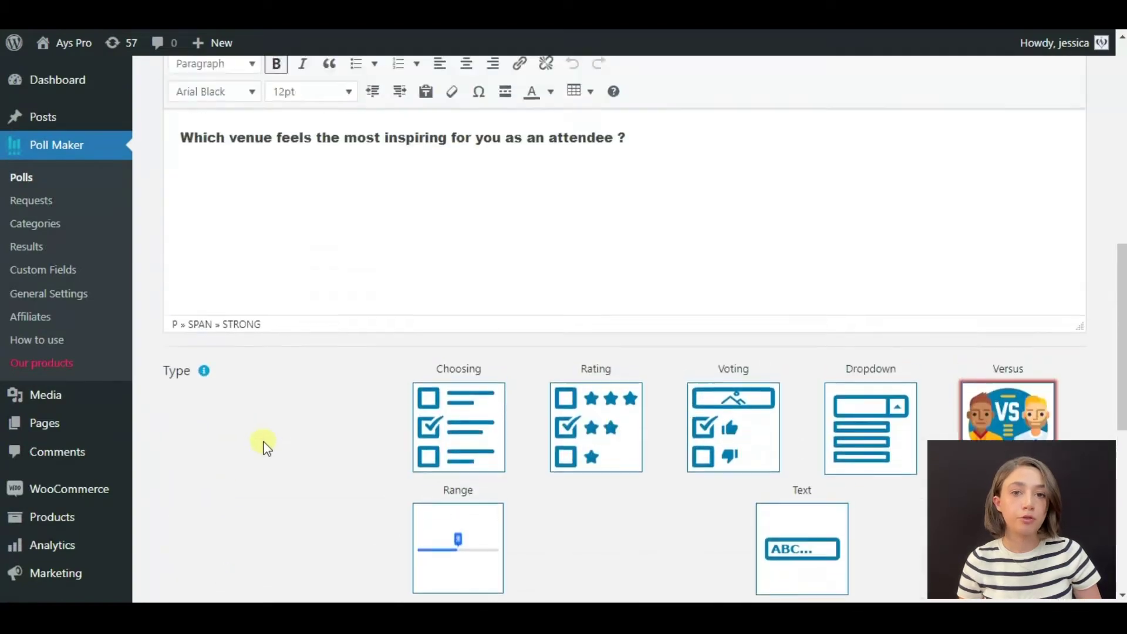
Show the poll's Settings options and enable scheduling
scroll(277, 460, up, 3)
scroll(277, 455, down, 5)
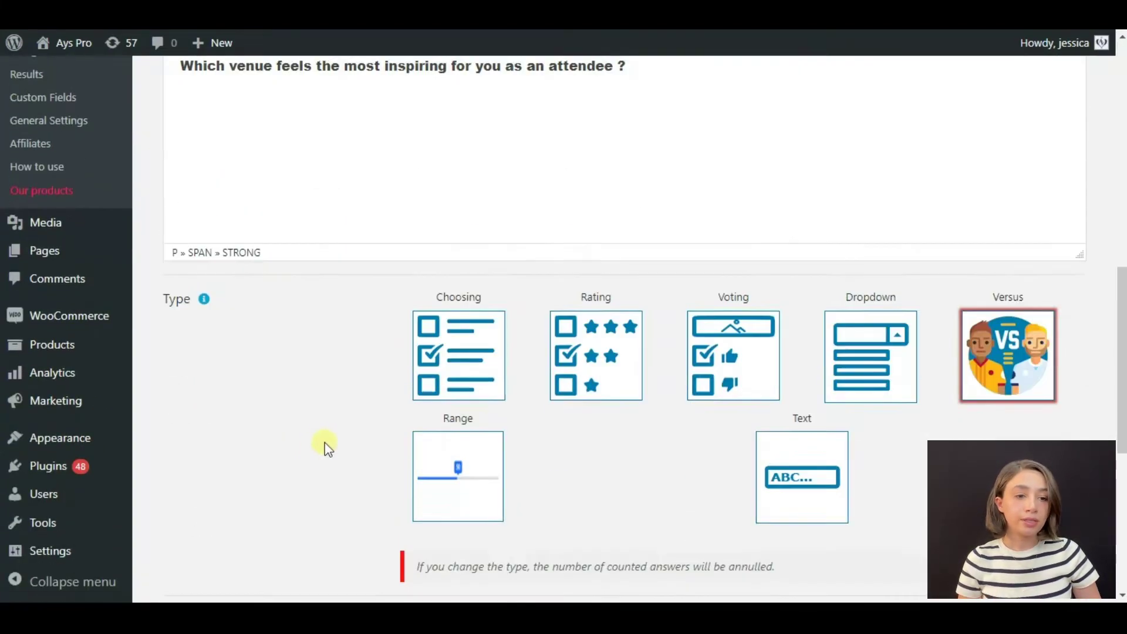
scroll(327, 448, down, 2)
scroll(343, 469, up, 8)
click(335, 314)
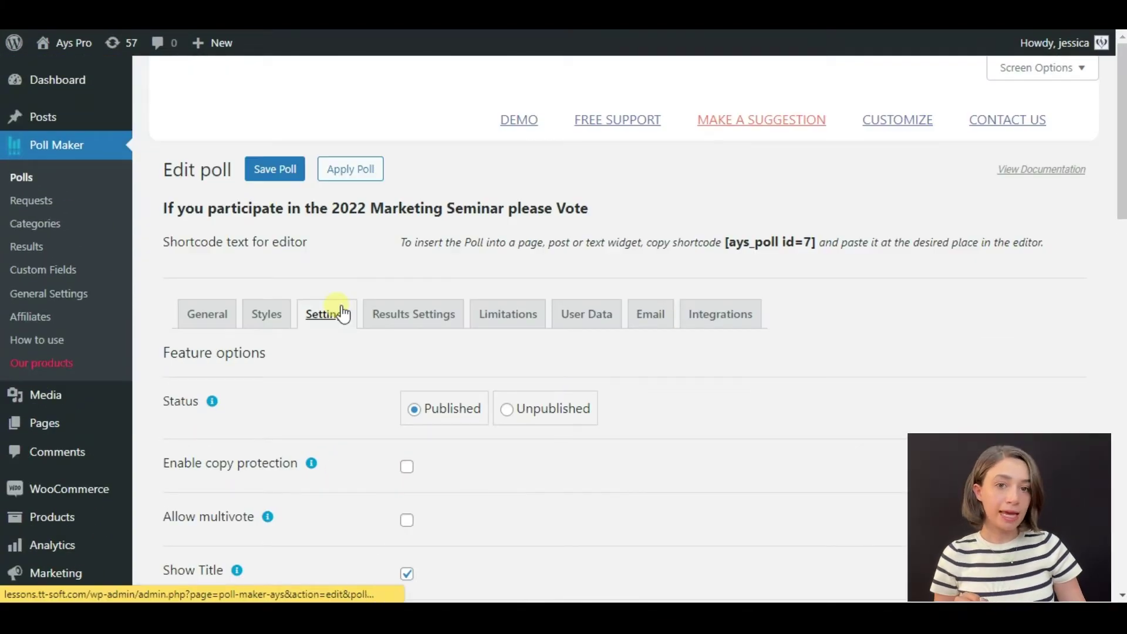
scroll(347, 326, down, 9)
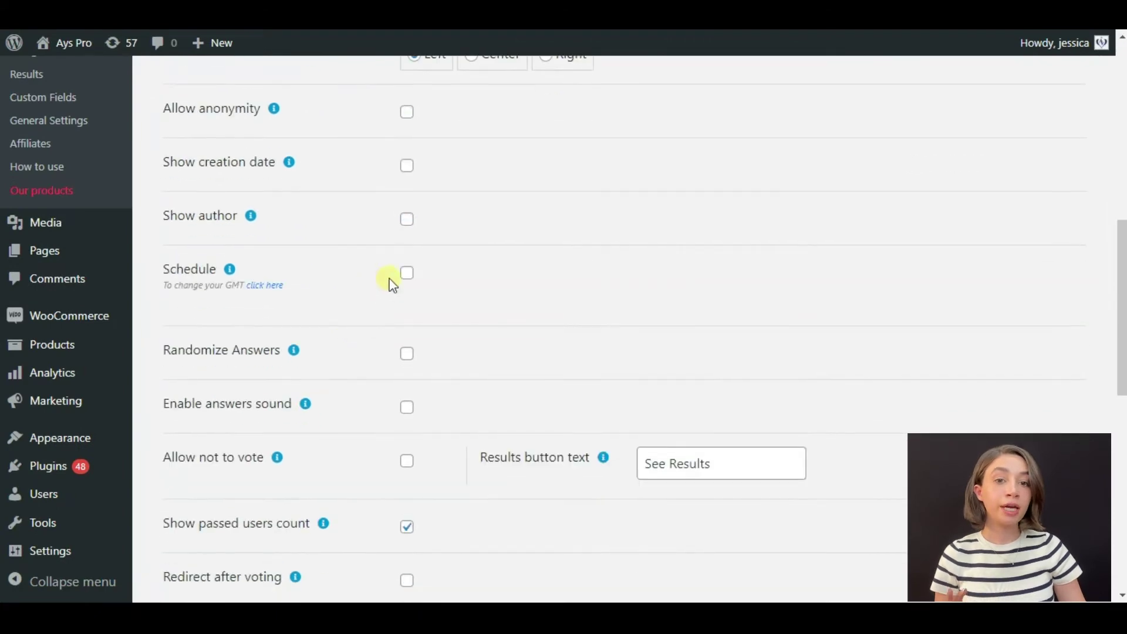
click(406, 272)
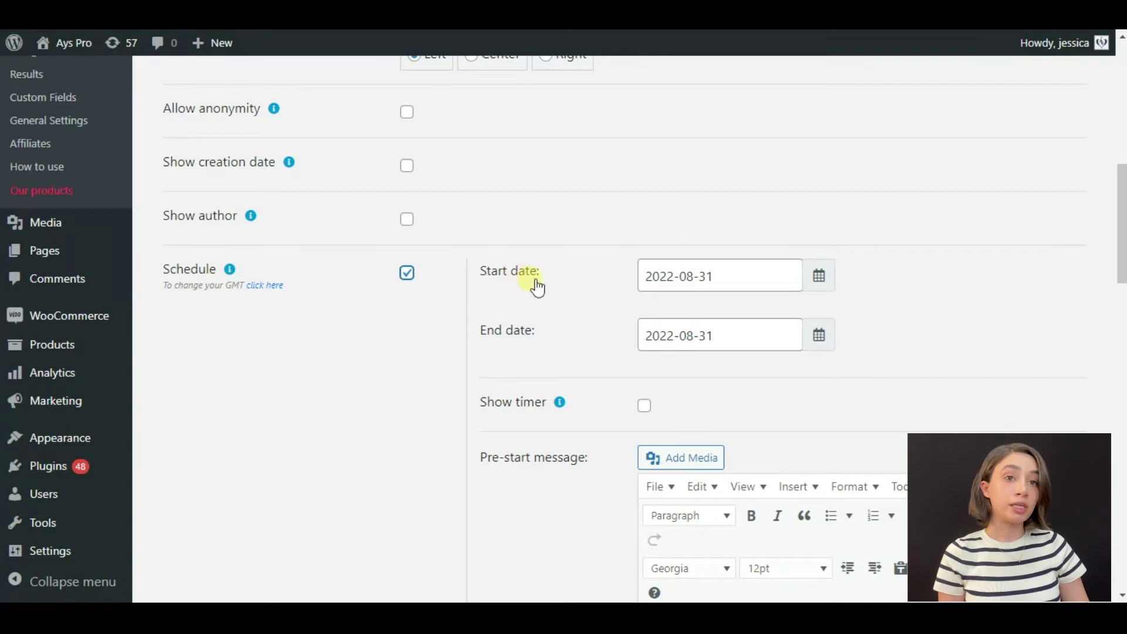
Keep 2022-08-31 as both the schedule start and end date
click(740, 273)
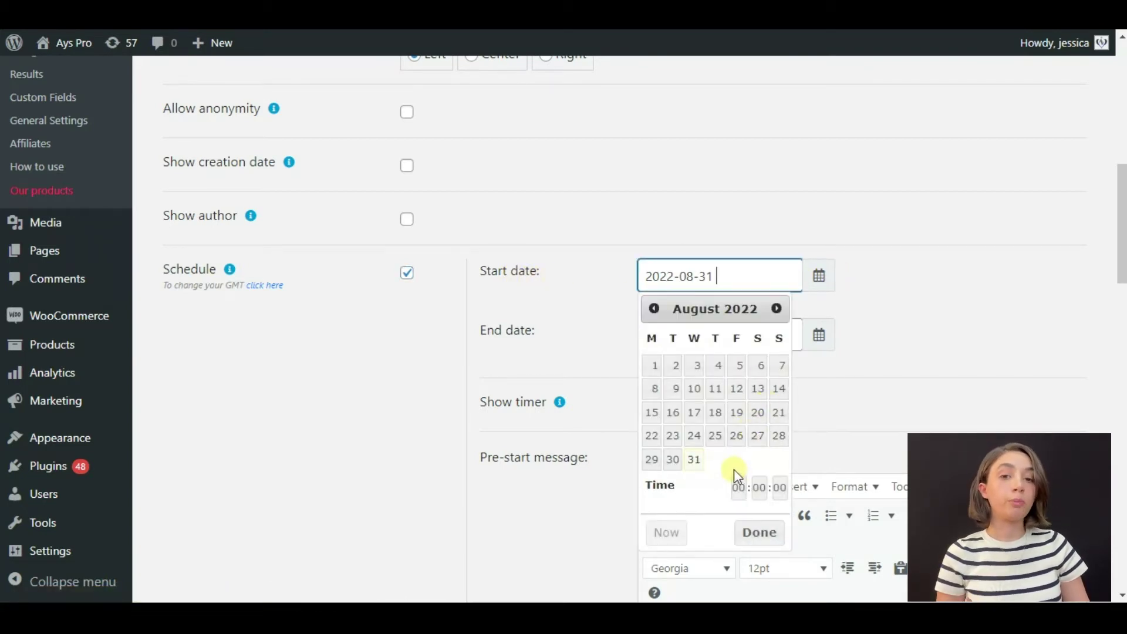
click(620, 320)
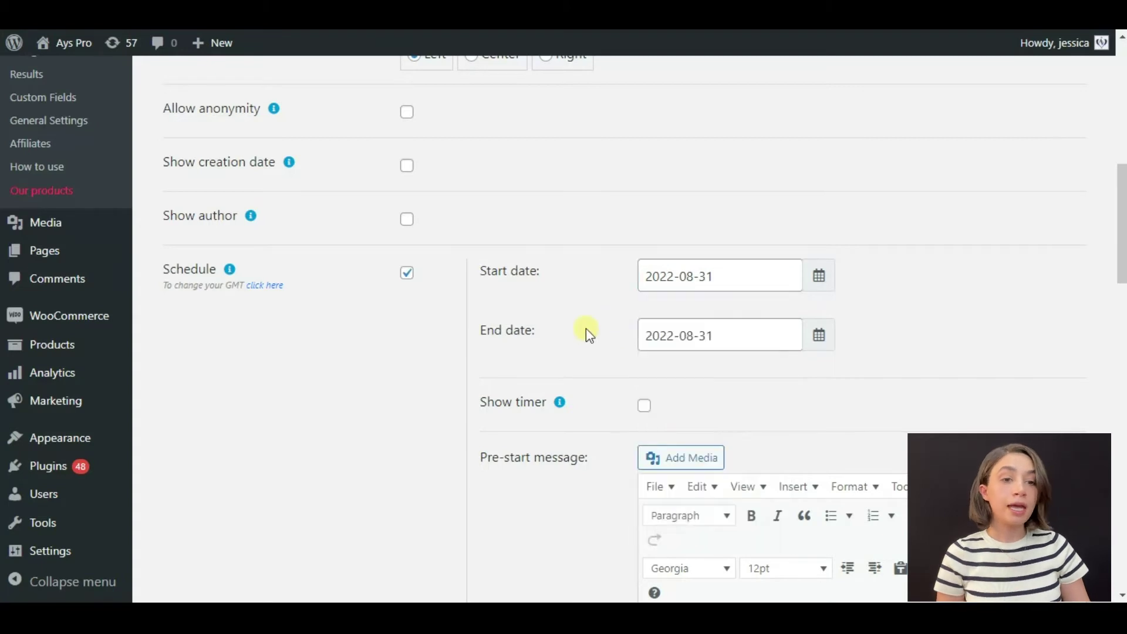
click(820, 340)
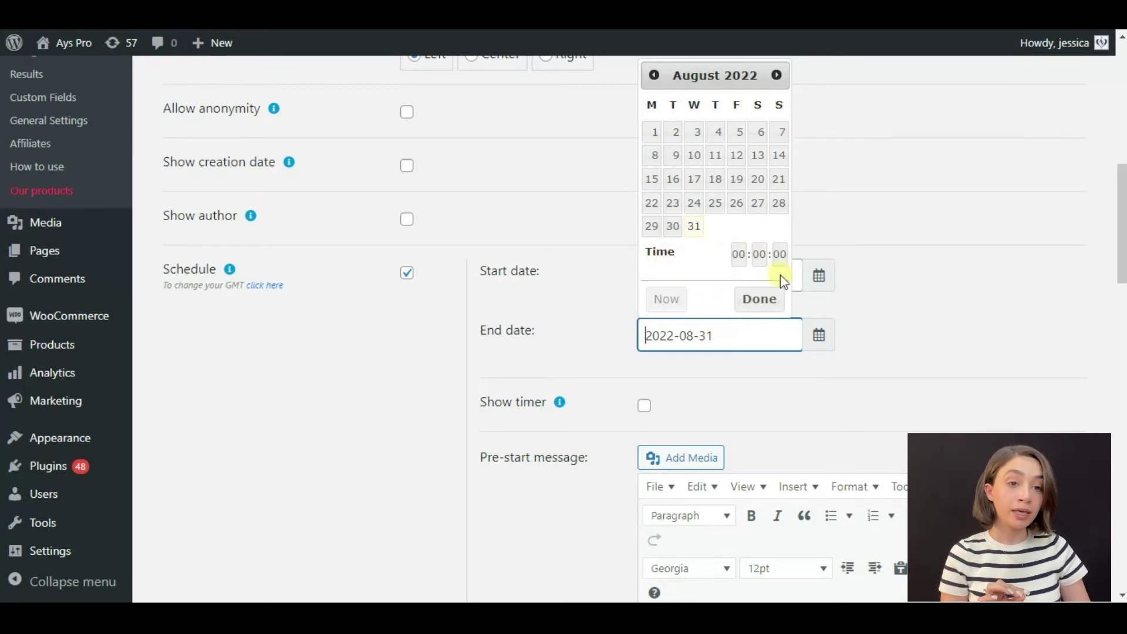
click(760, 300)
scroll(537, 375, down, 3)
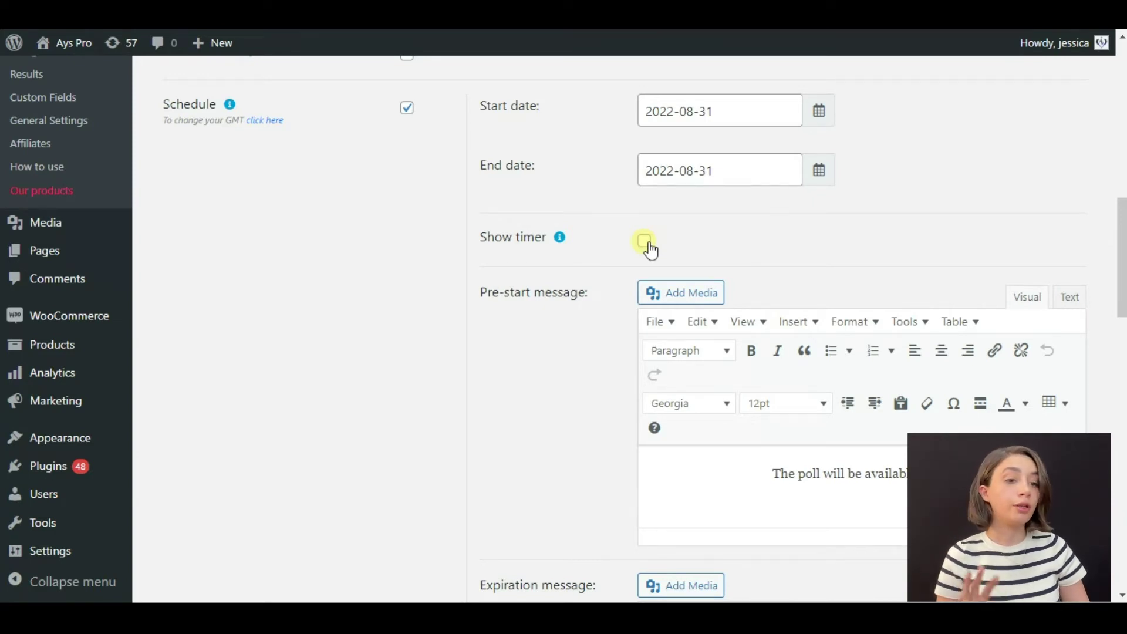
scroll(646, 247, down, 3)
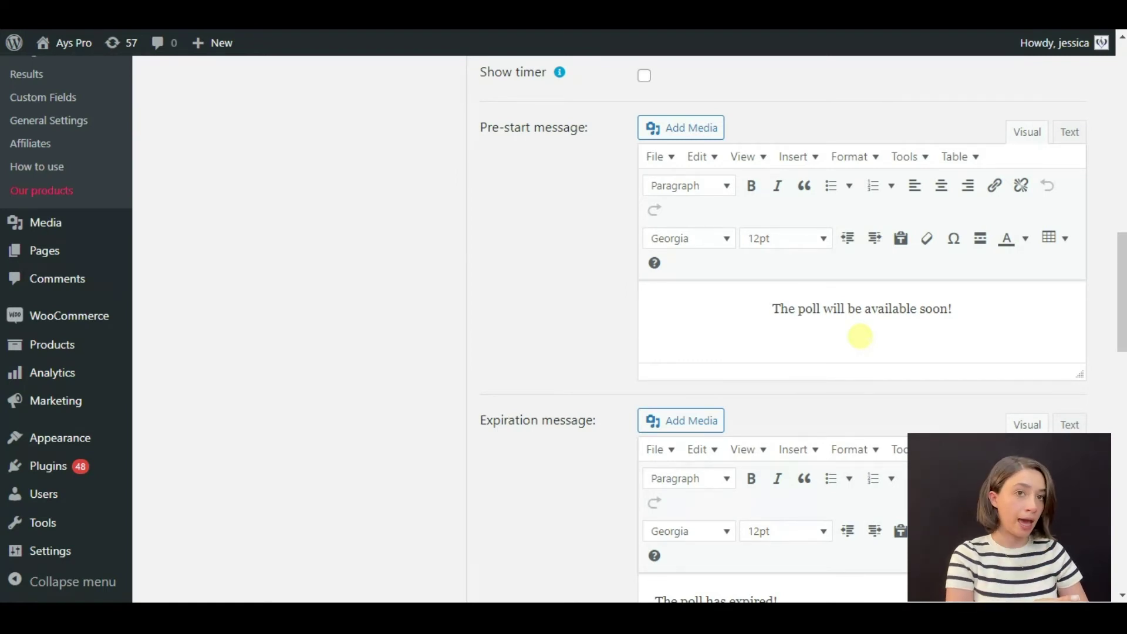
drag(989, 295, 741, 332)
click(740, 332)
scroll(596, 219, down, 3)
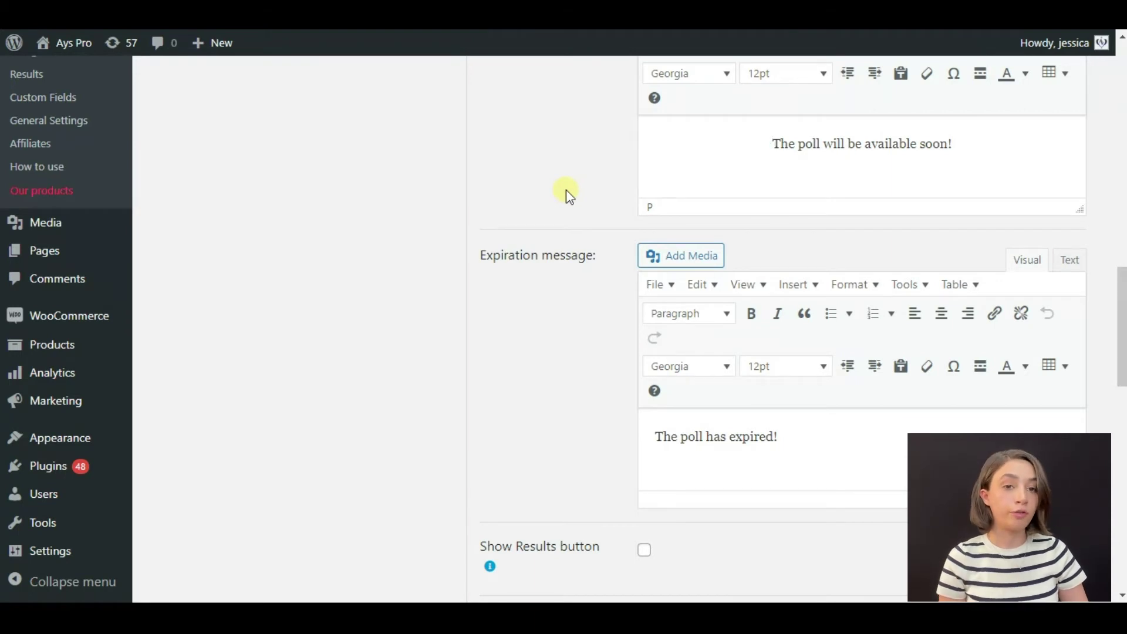
scroll(566, 191, down, 3)
scroll(564, 205, up, 3)
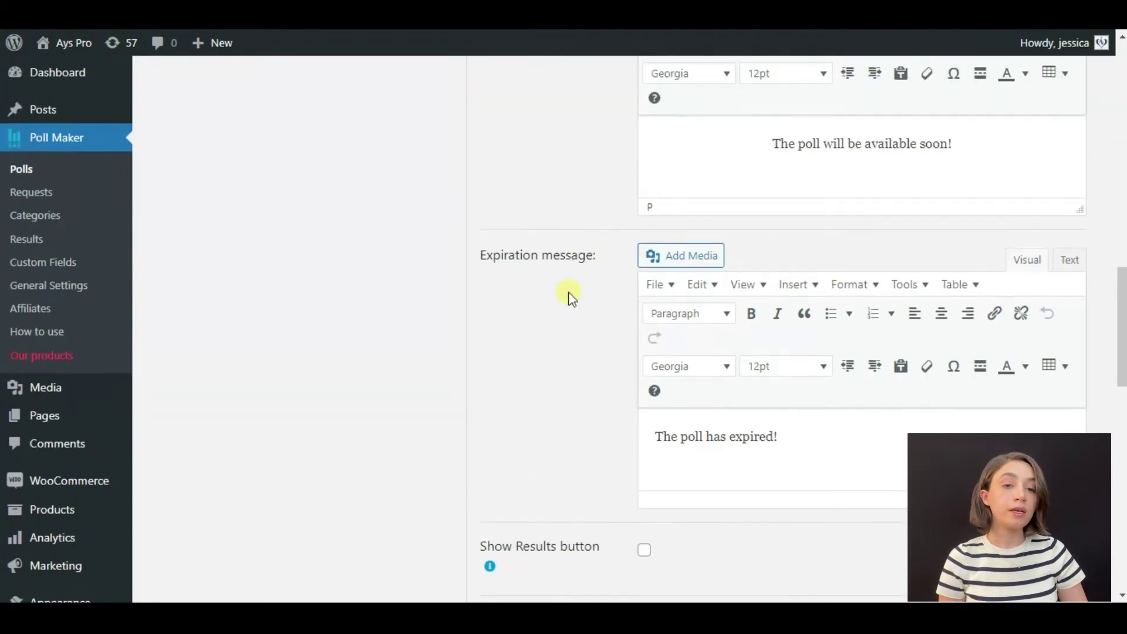
scroll(594, 297, down, 2)
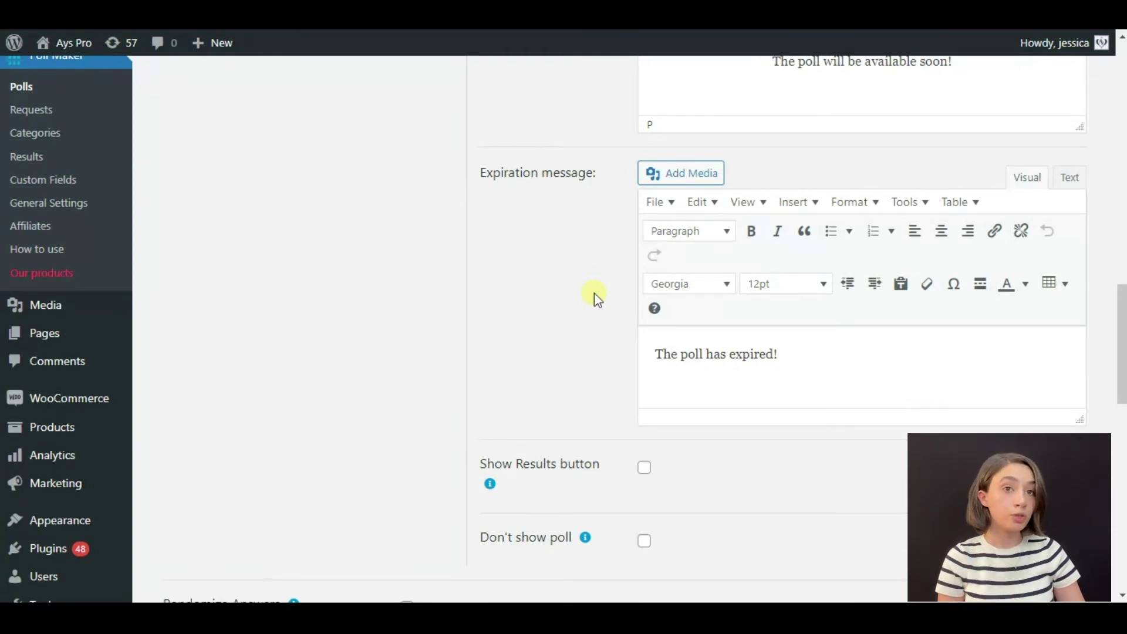
click(778, 356)
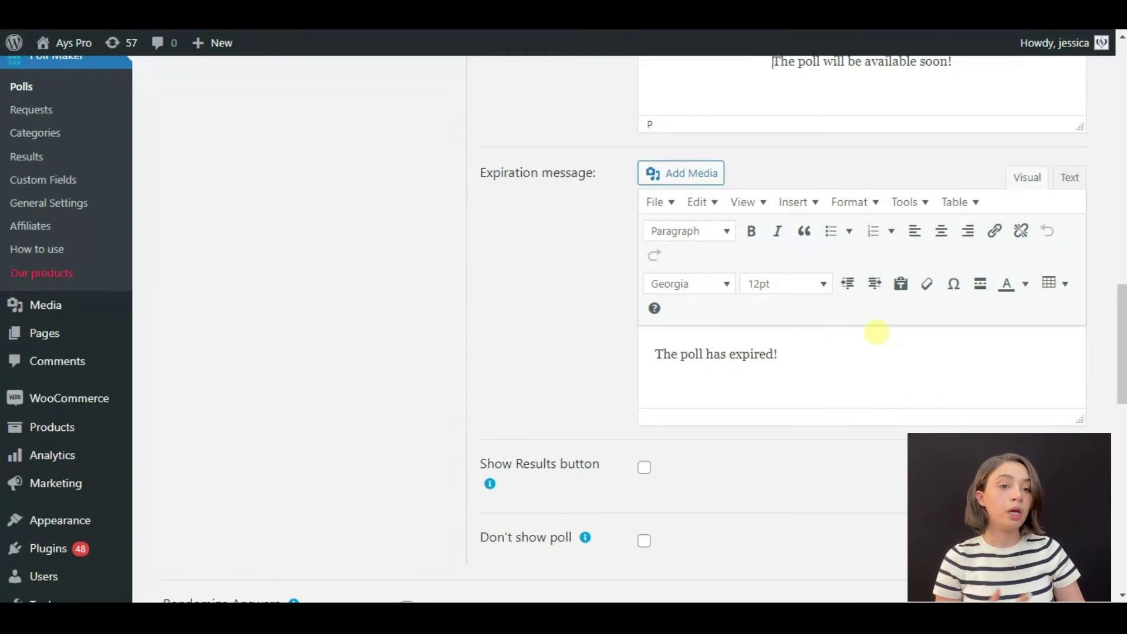
scroll(878, 367, up, 2)
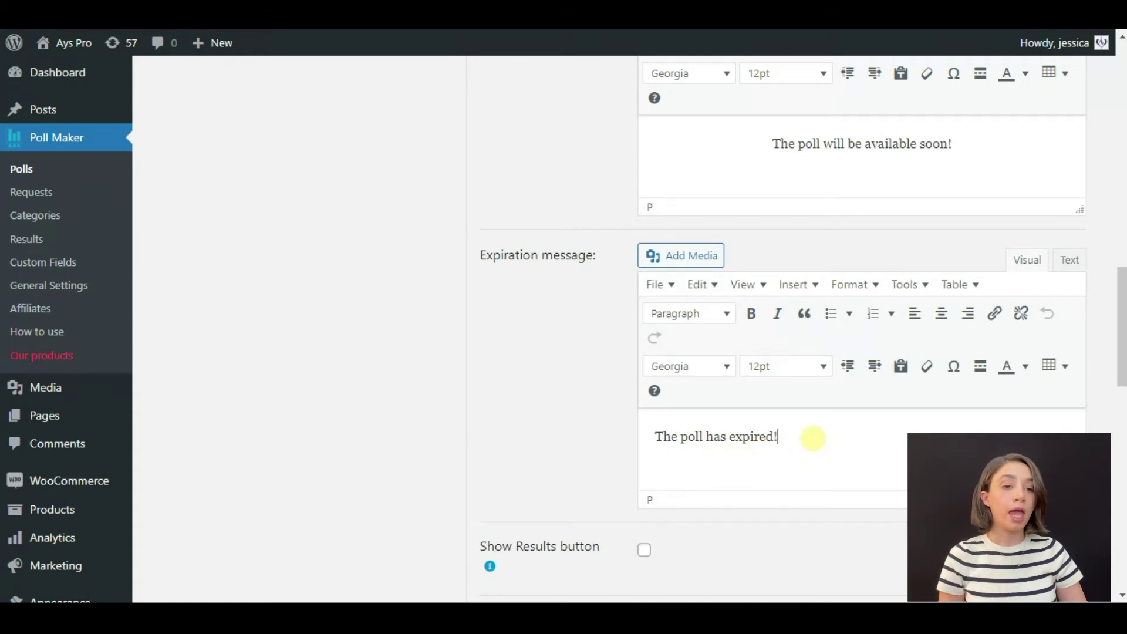
scroll(810, 440, down, 1)
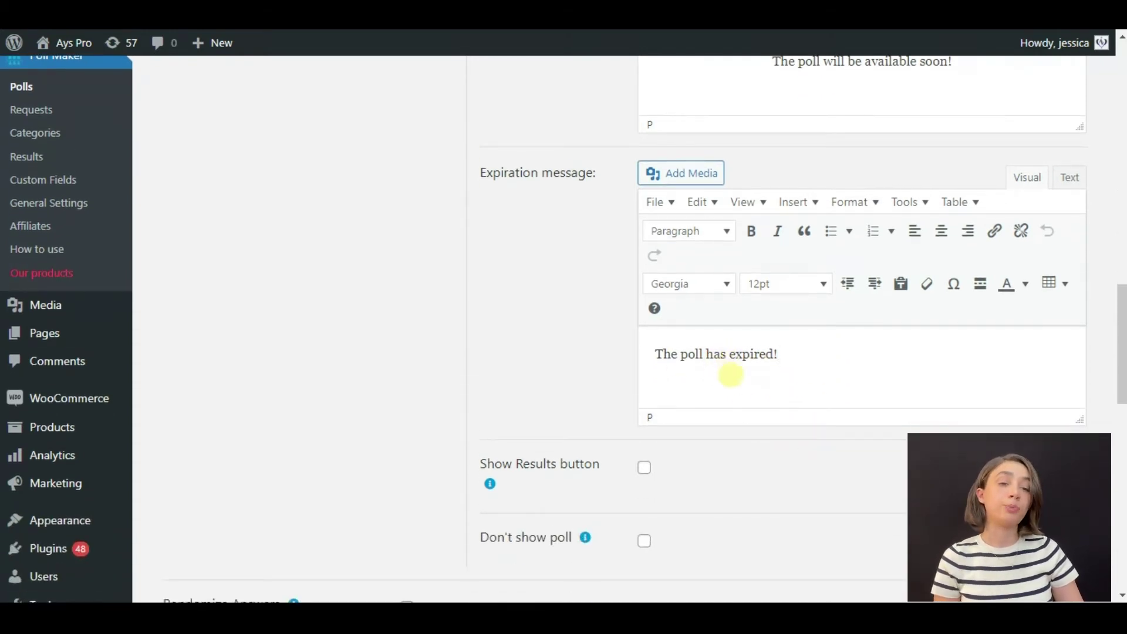
scroll(523, 337, down, 2)
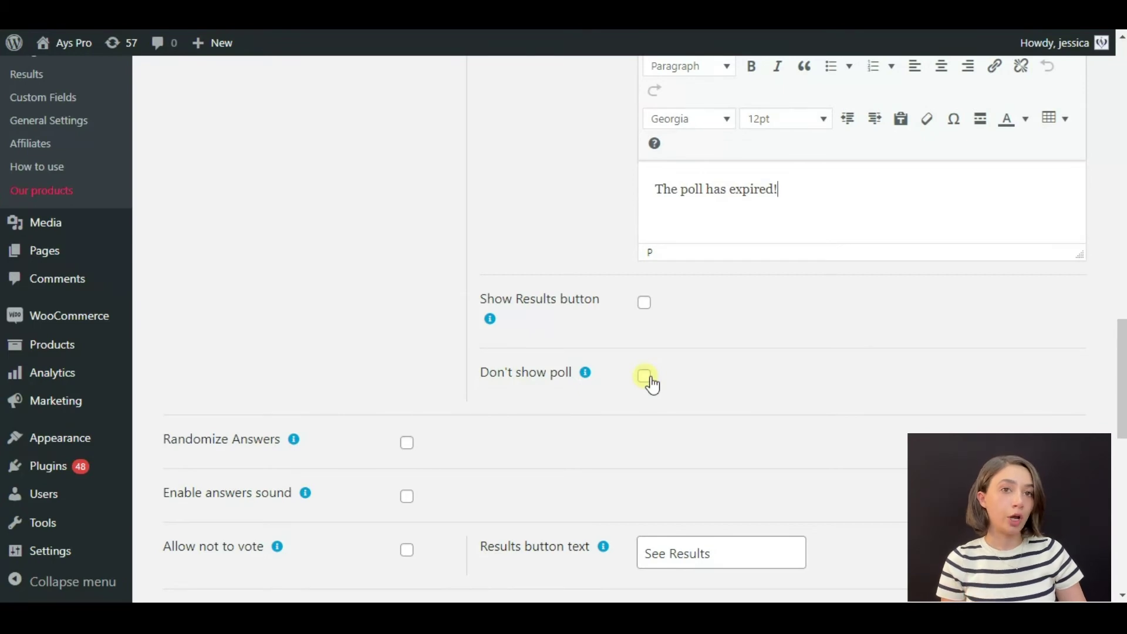
scroll(458, 352, up, 7)
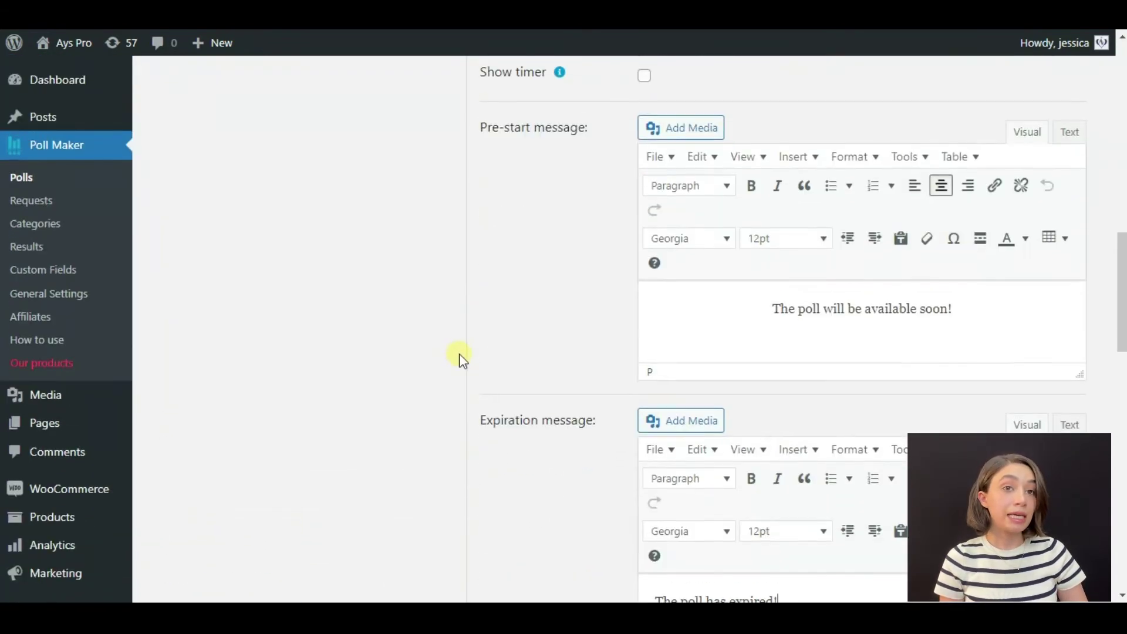
In General options, toggle Create post for poll on then off, choosing no category
scroll(459, 355, up, 3)
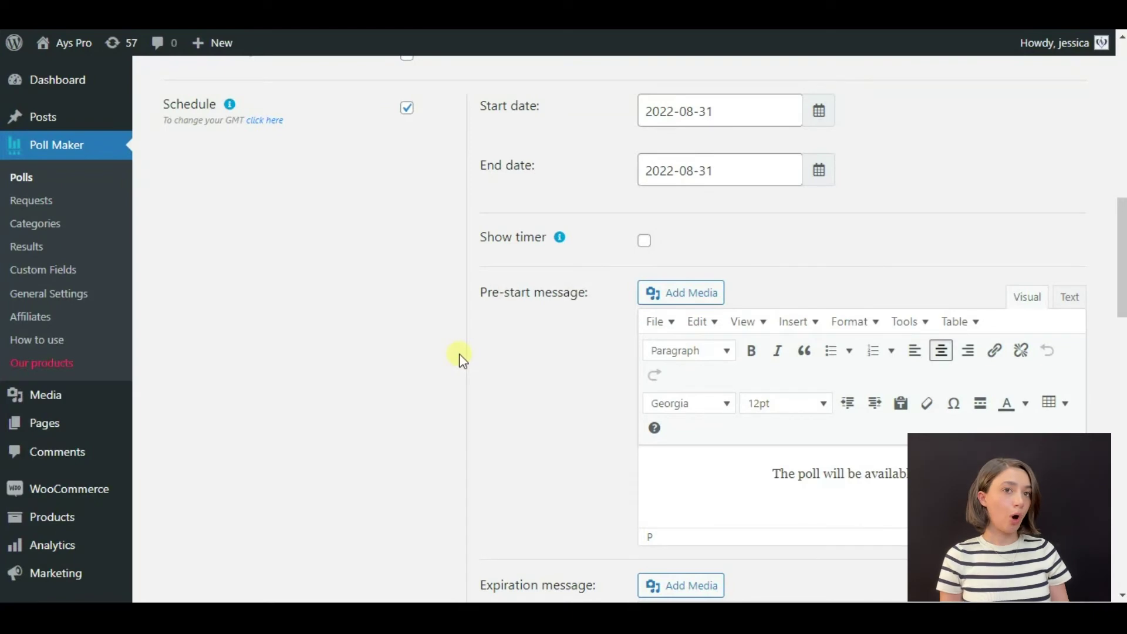
scroll(475, 375, up, 14)
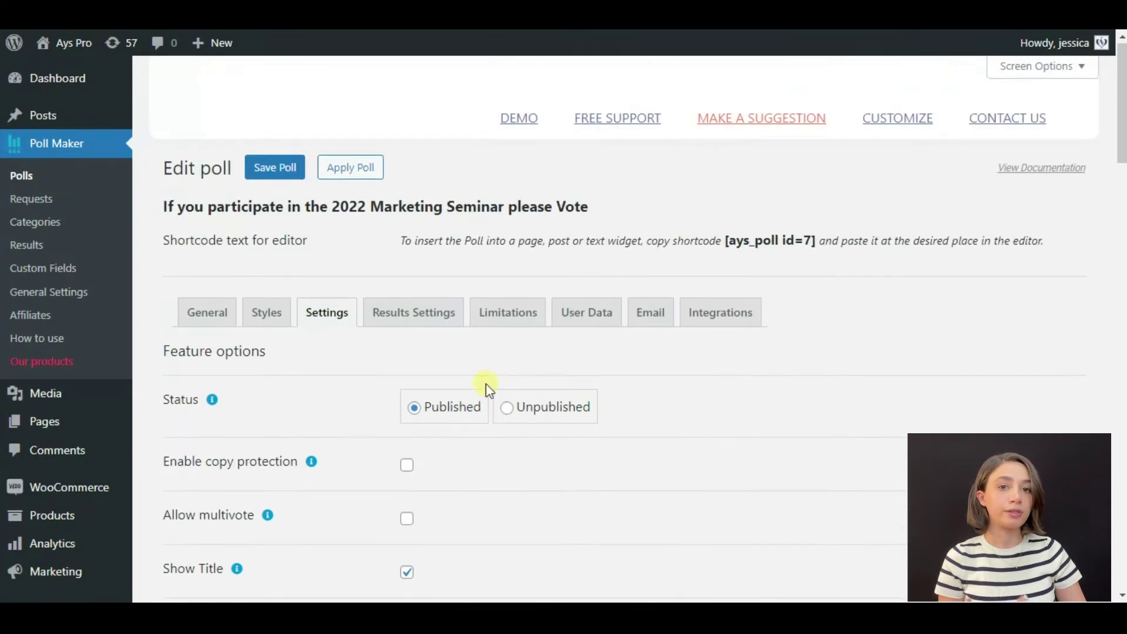
scroll(477, 376, up, 2)
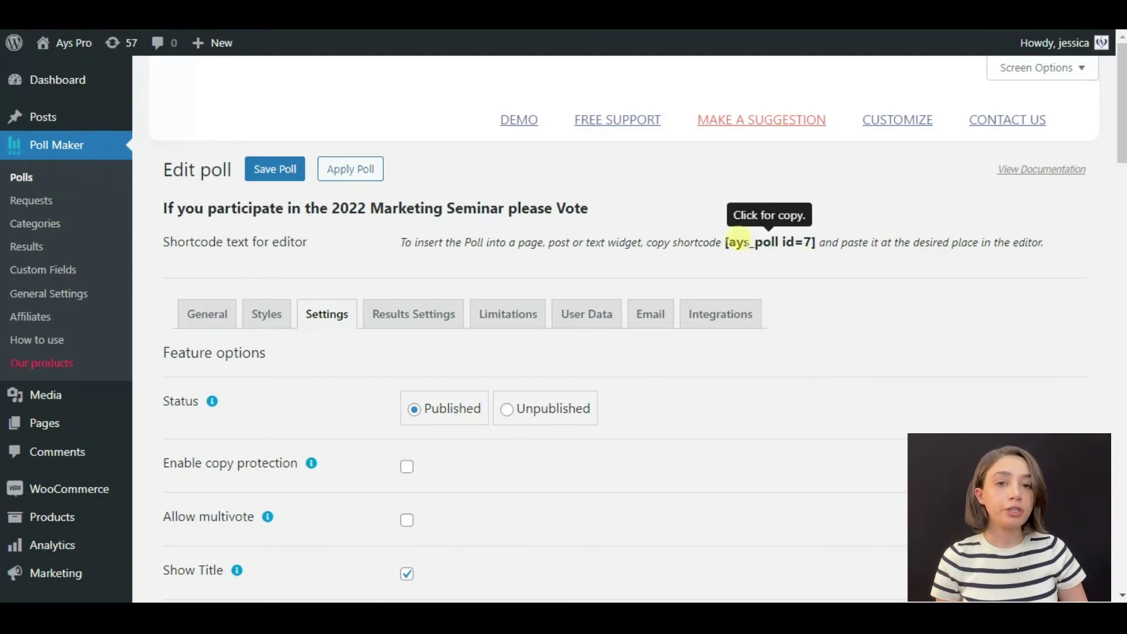
click(212, 316)
scroll(399, 314, down, 4)
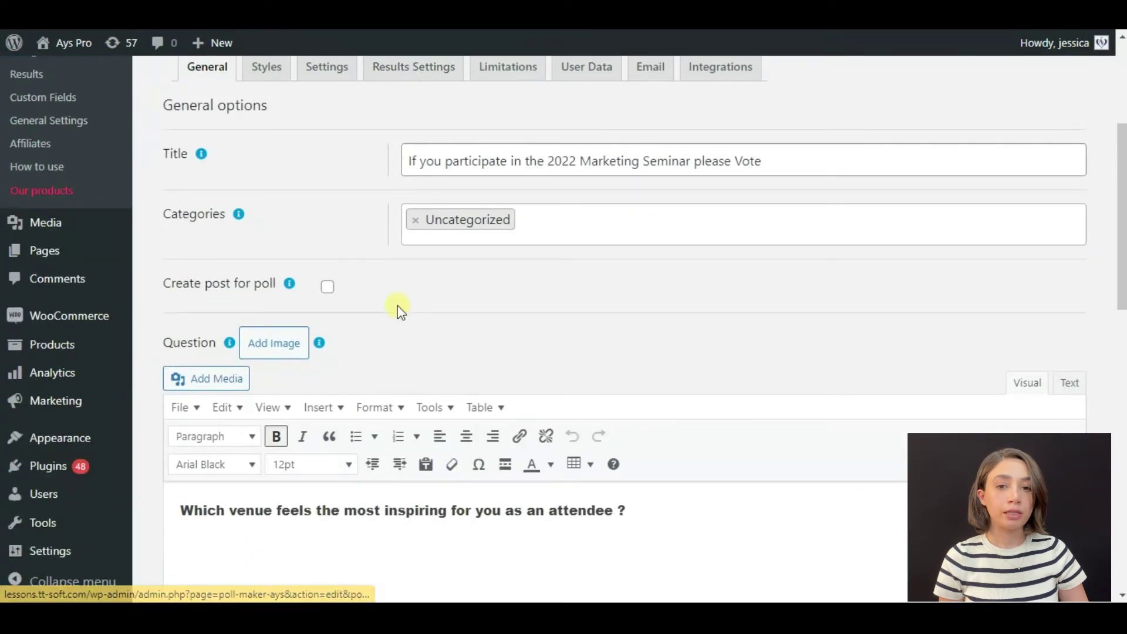
click(328, 287)
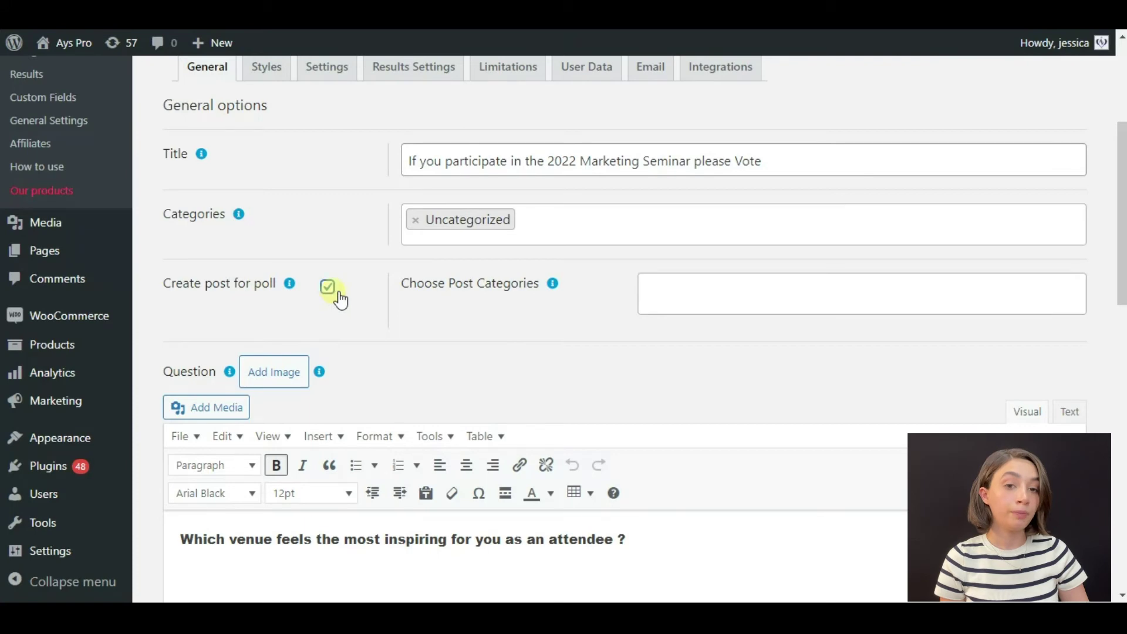
click(684, 292)
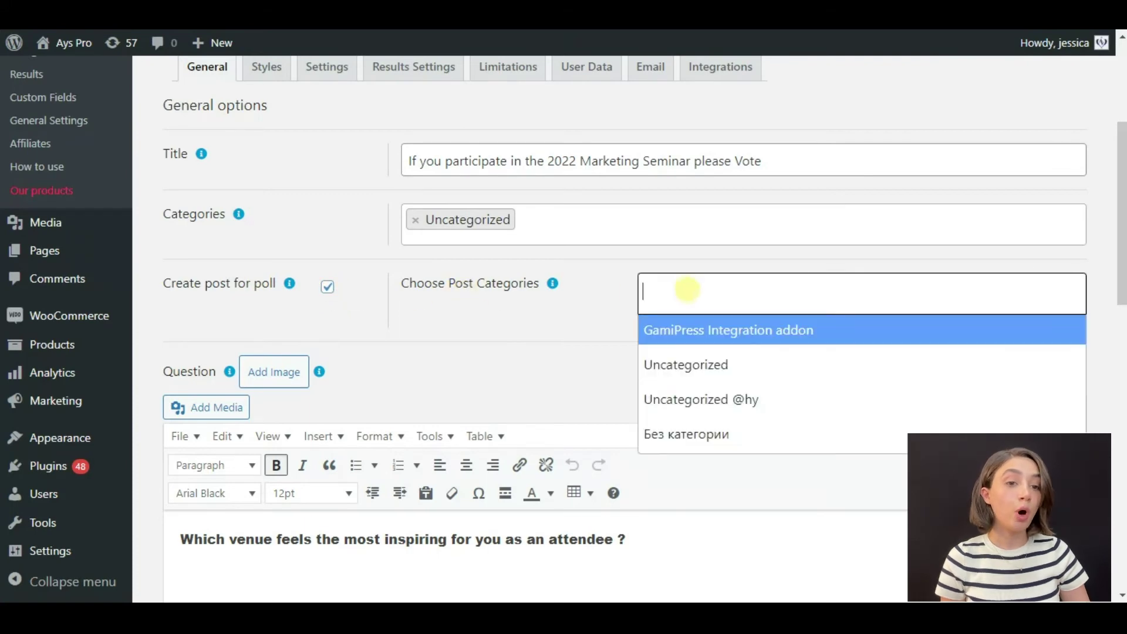
scroll(699, 316, down, 2)
scroll(703, 329, down, 2)
scroll(698, 317, up, 4)
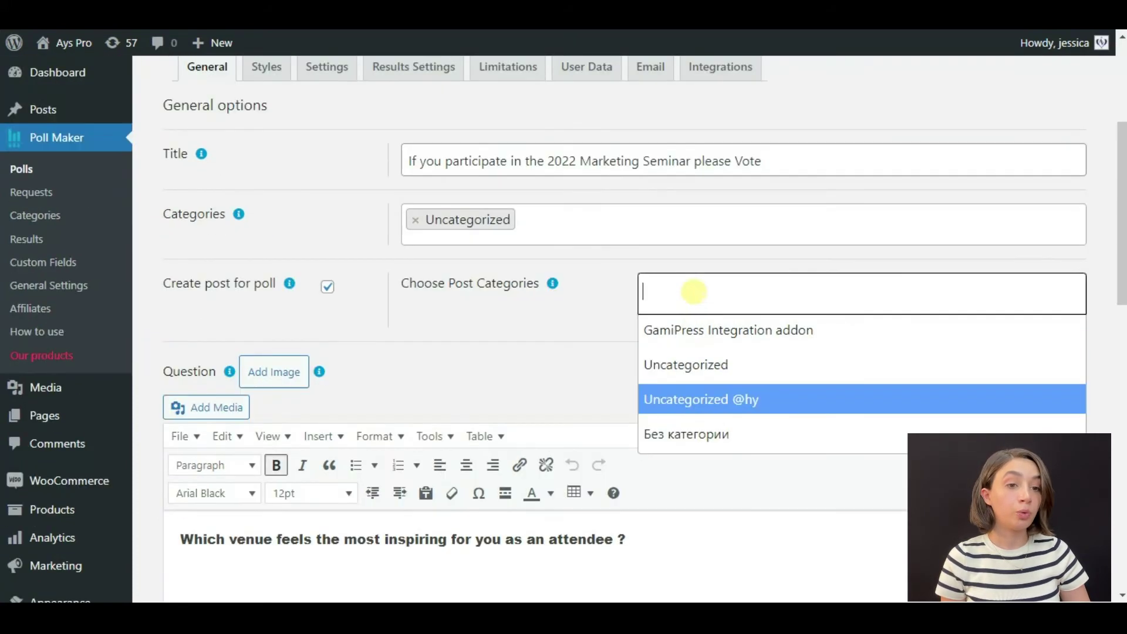
click(501, 304)
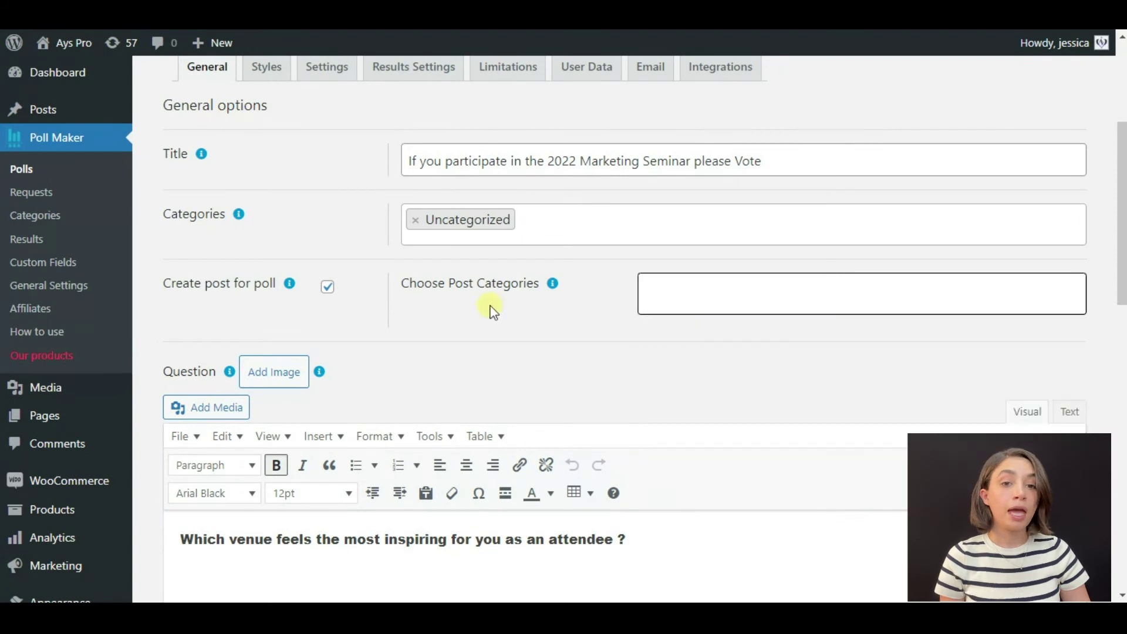
click(328, 287)
Copy the [ays_poll id=7] shortcode and go to the posts list
scroll(346, 304, up, 6)
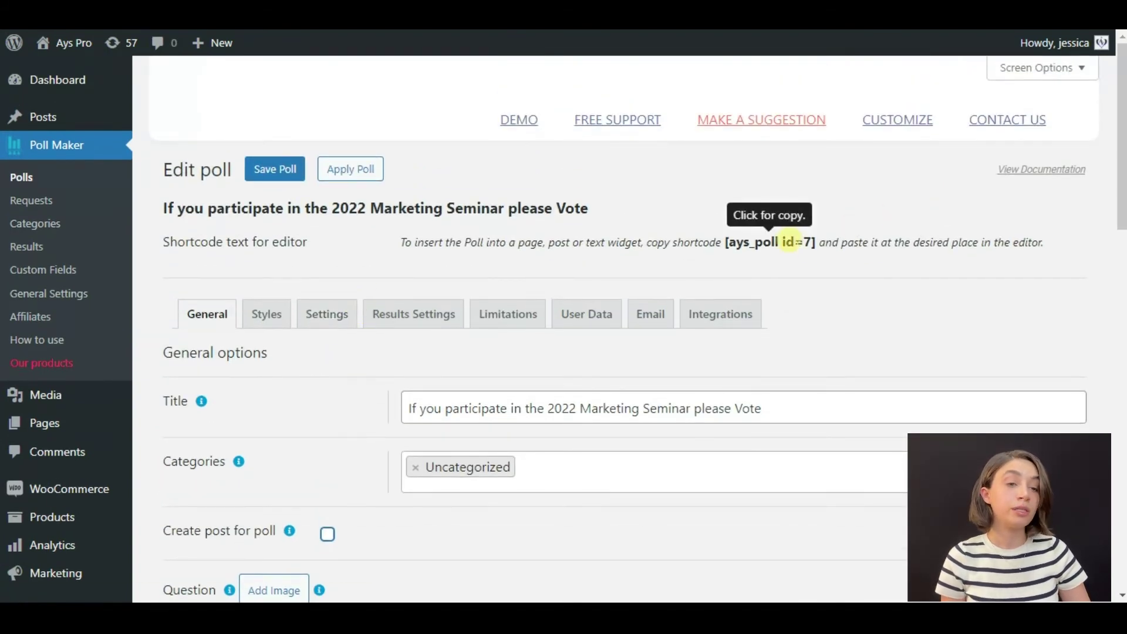
click(785, 245)
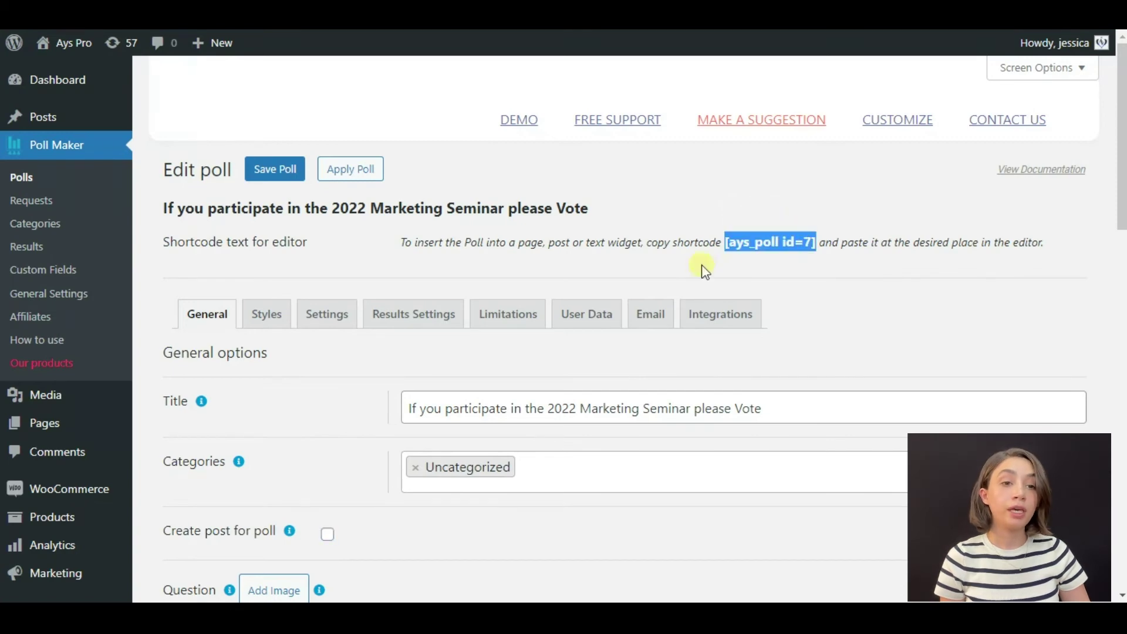
click(31, 126)
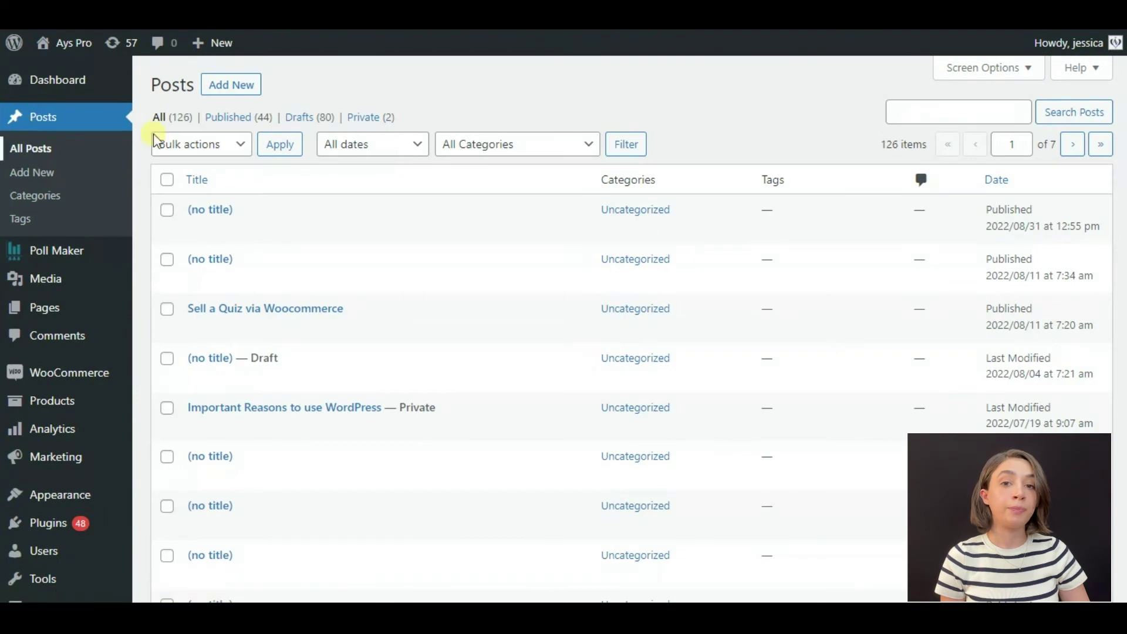
Create a new post with a Shortcode block containing [ays_poll id=7]
click(245, 86)
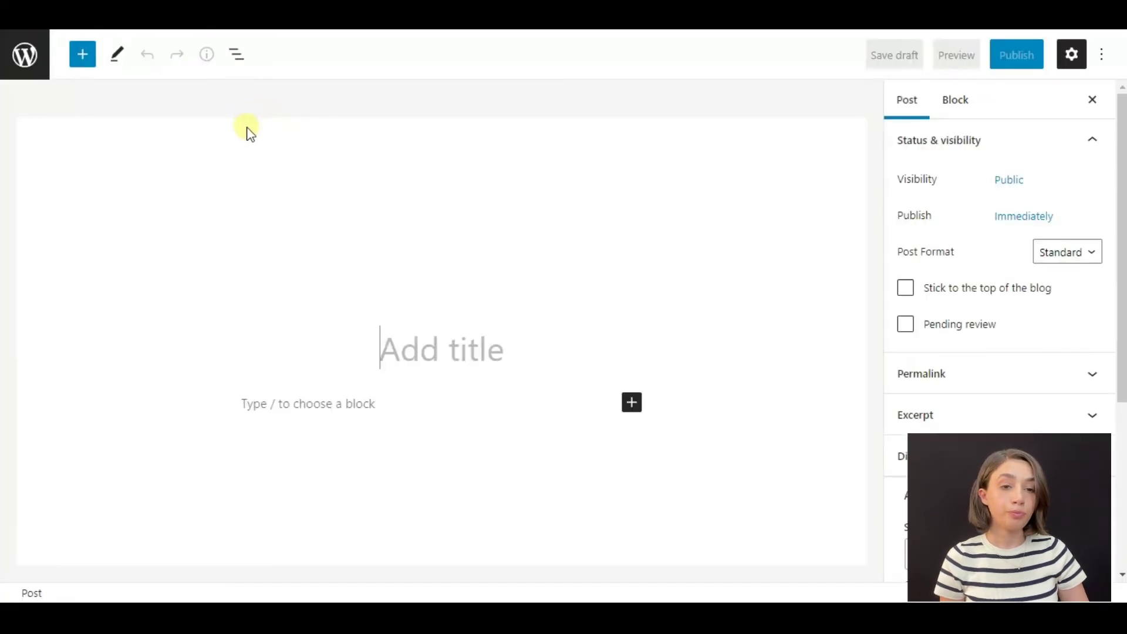
click(631, 404)
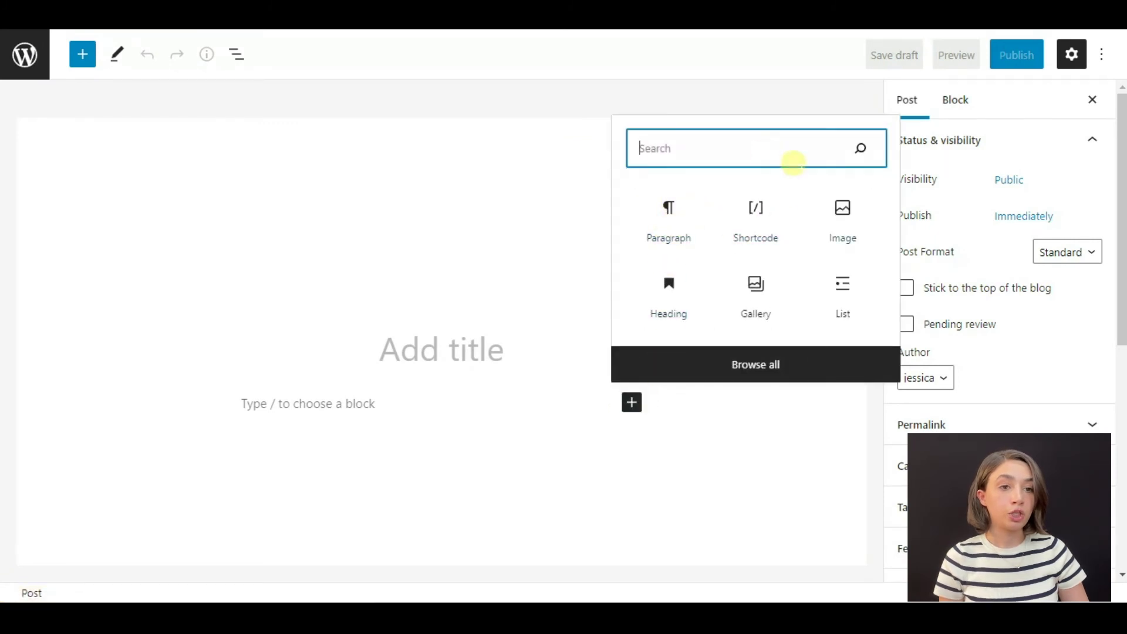
text(sh)
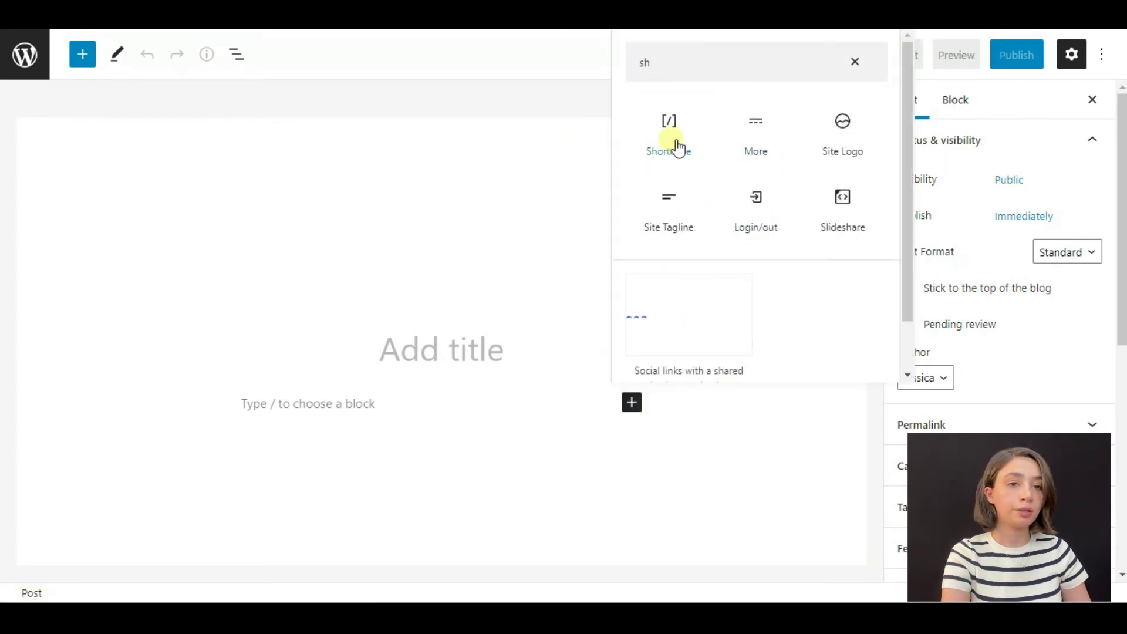
click(669, 135)
key(ctrl+v)
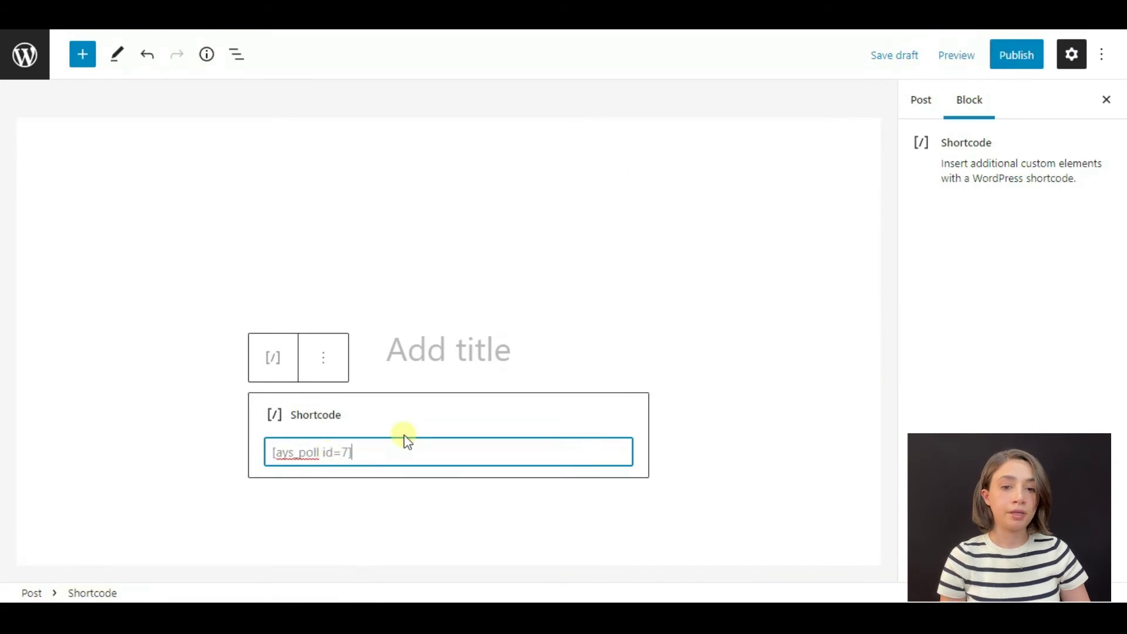
Publish the post and view it live on the site
click(1024, 62)
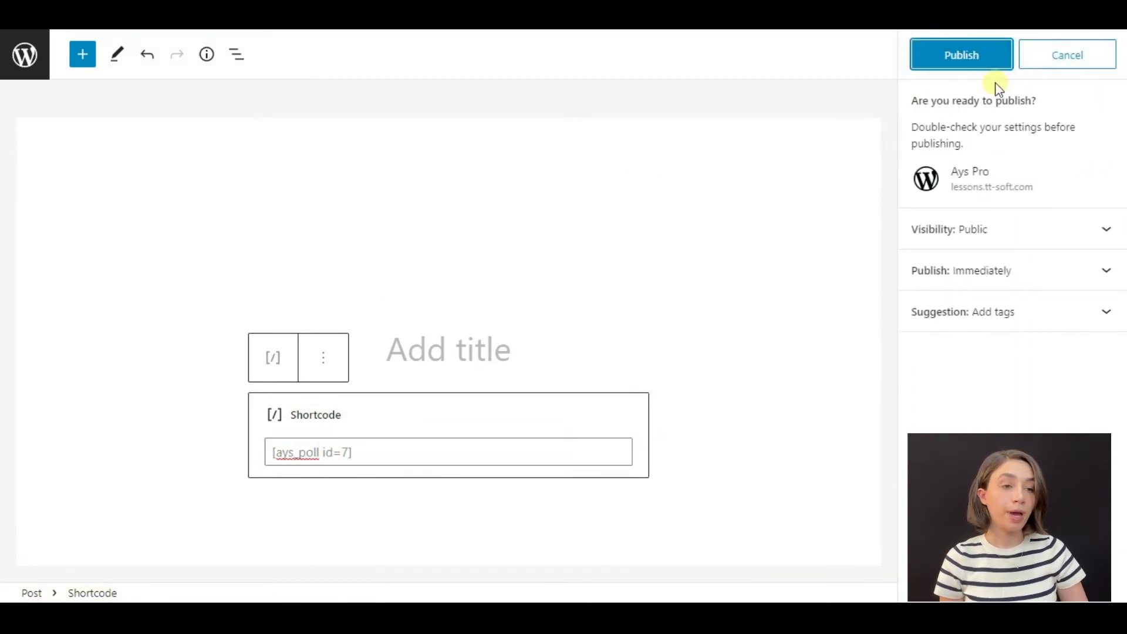
click(989, 65)
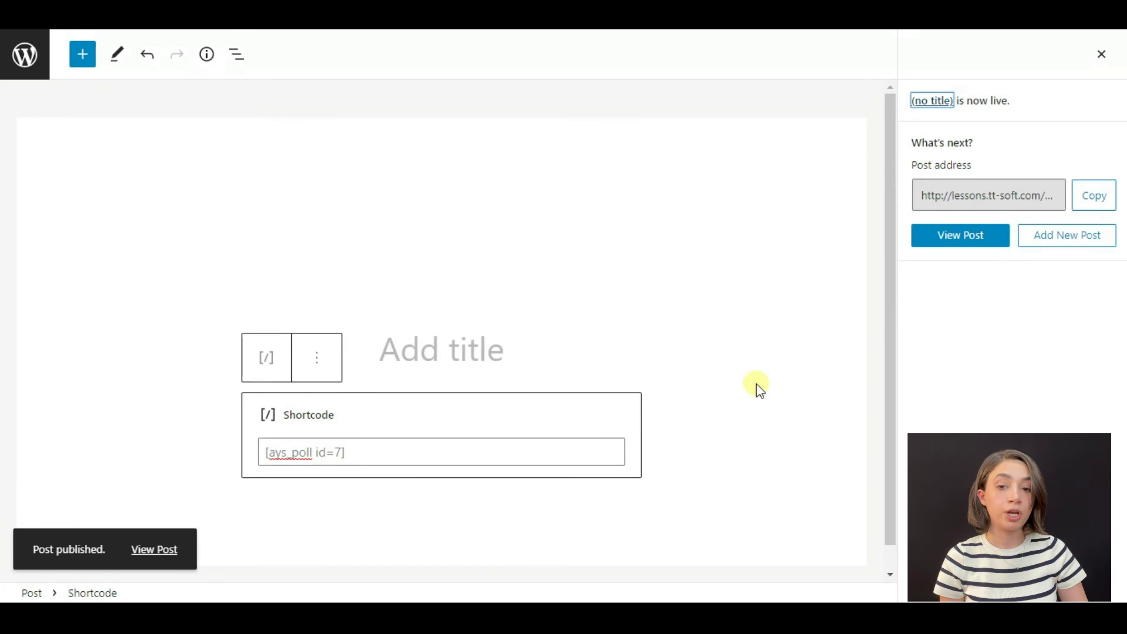
click(143, 552)
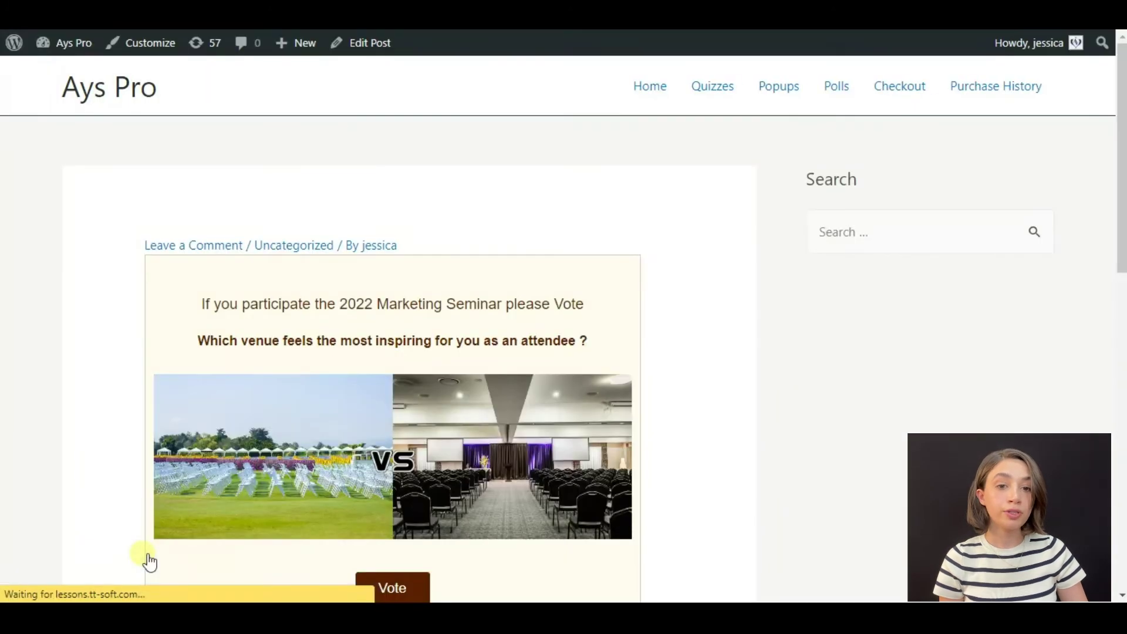
Vote for Outdoors Venue, giving results of 1 (100%) versus Indoors Venue 0 (0%)
scroll(684, 340, down, 3)
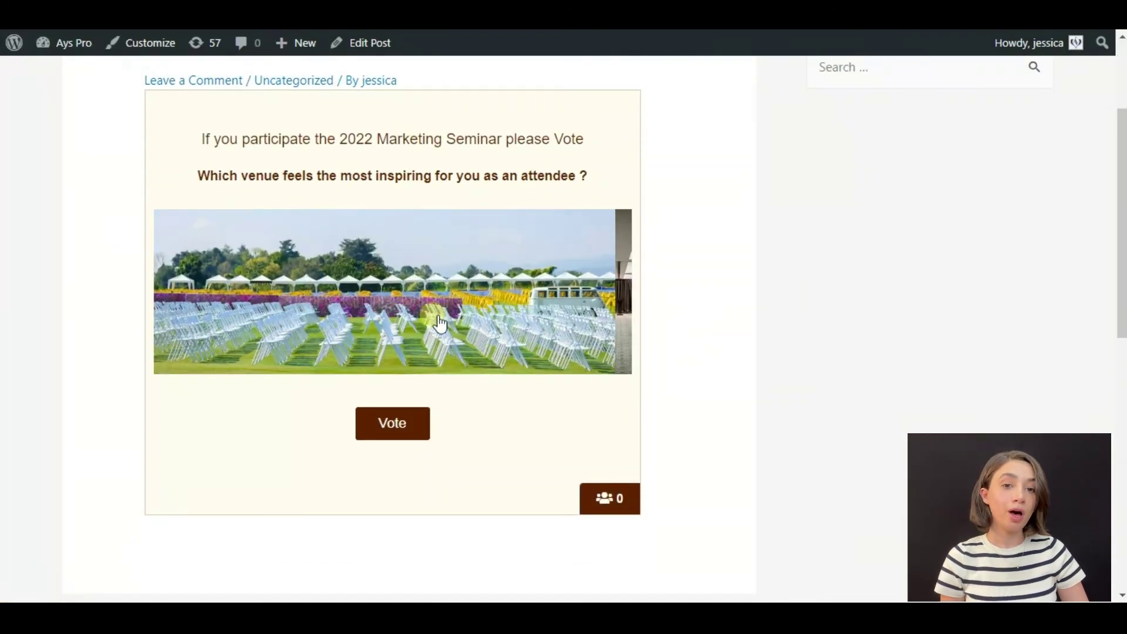
click(633, 314)
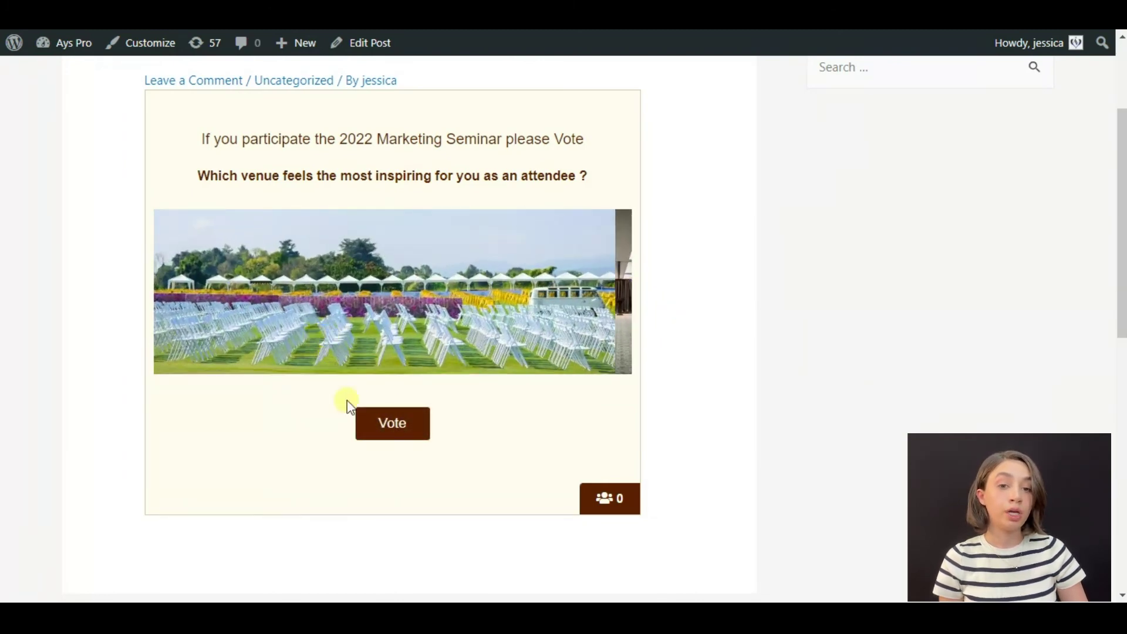
click(393, 424)
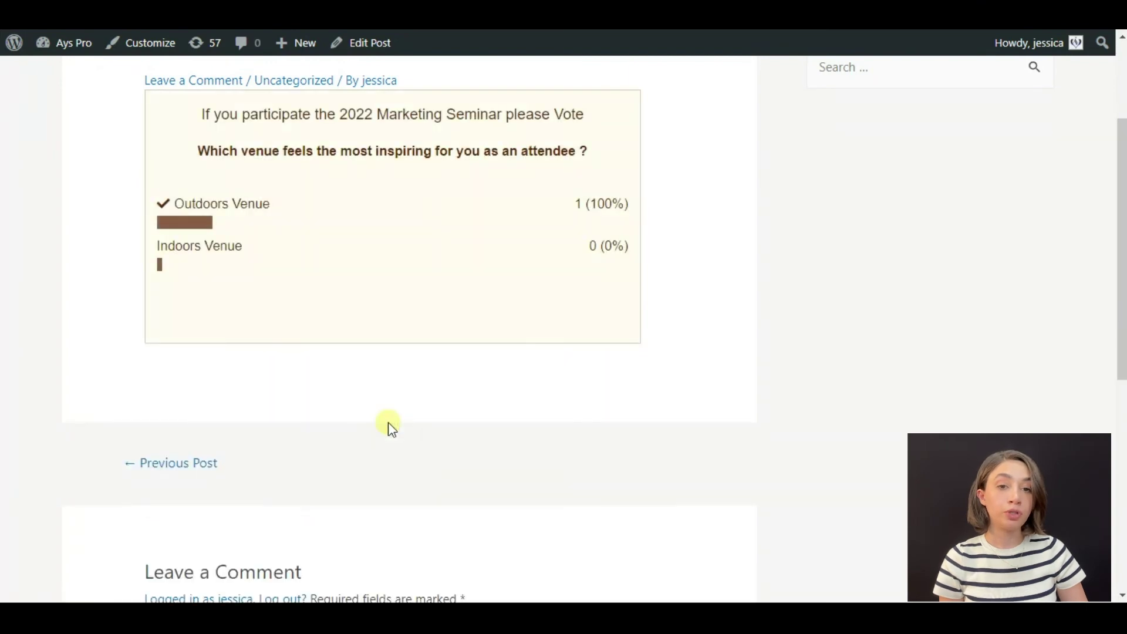
scroll(410, 393, up, 1)
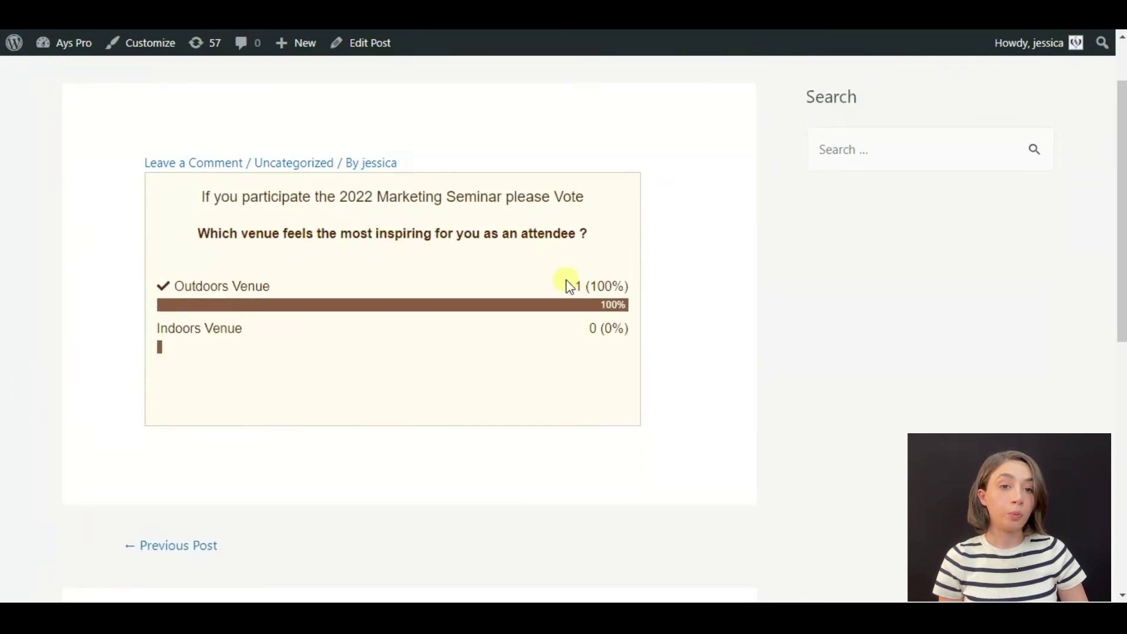